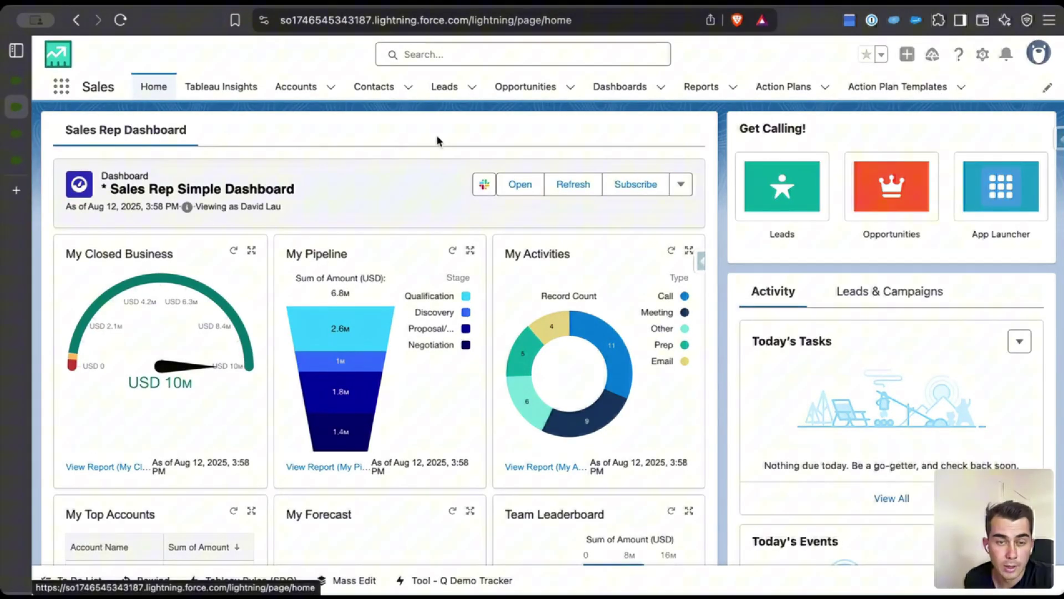
Open the Action Plans permission set from Setup's Permission Sets page, found via a 'permission' search.
{"action": "left_click", "coordinate": [982, 55]}
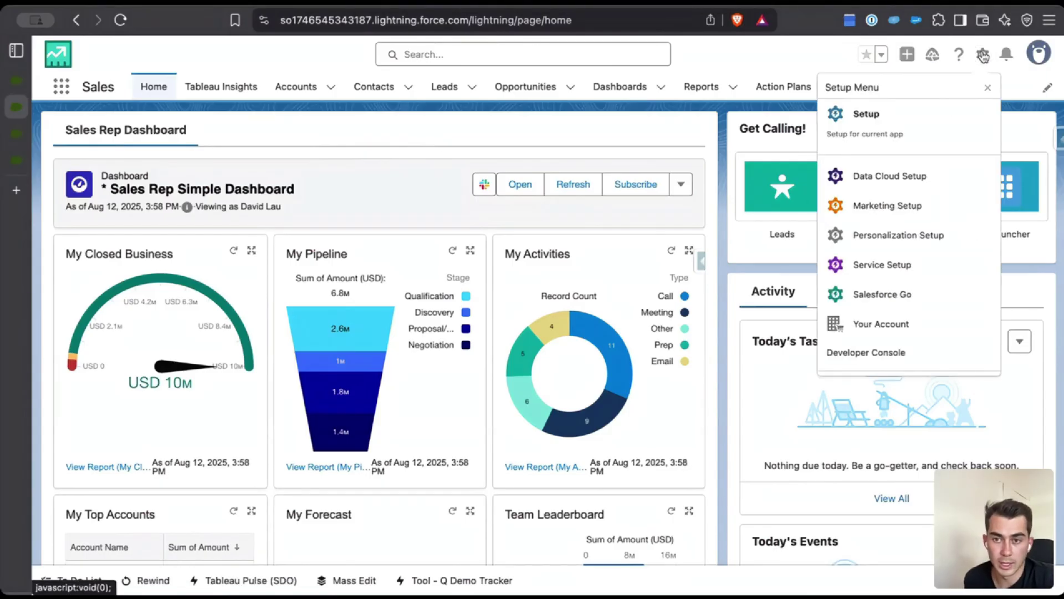
{"action": "left_click", "coordinate": [873, 133]}
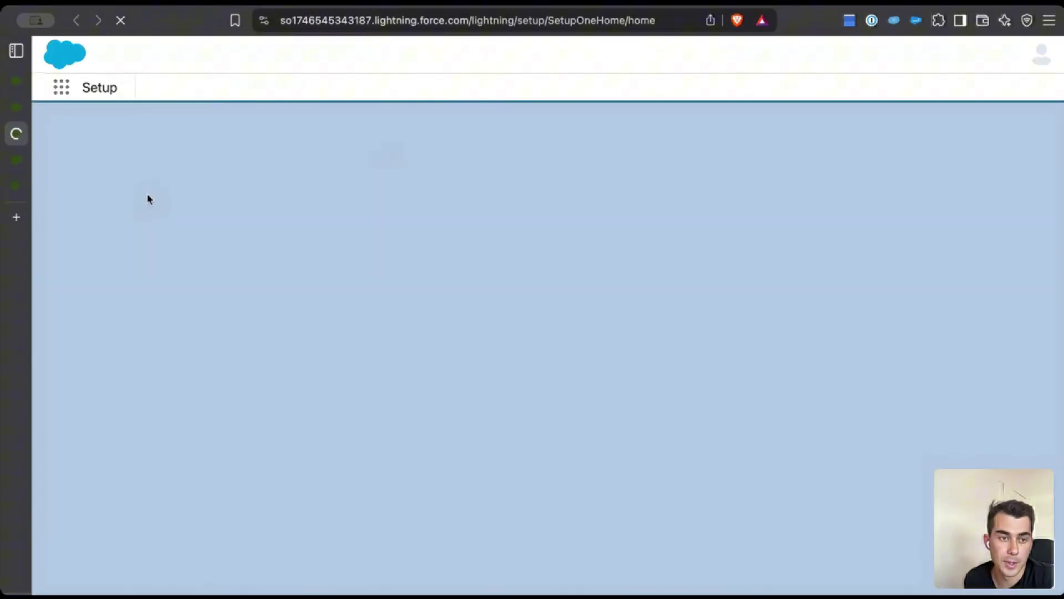
{"action": "left_click", "coordinate": [95, 126]}
{"action": "type", "text": "permission"}
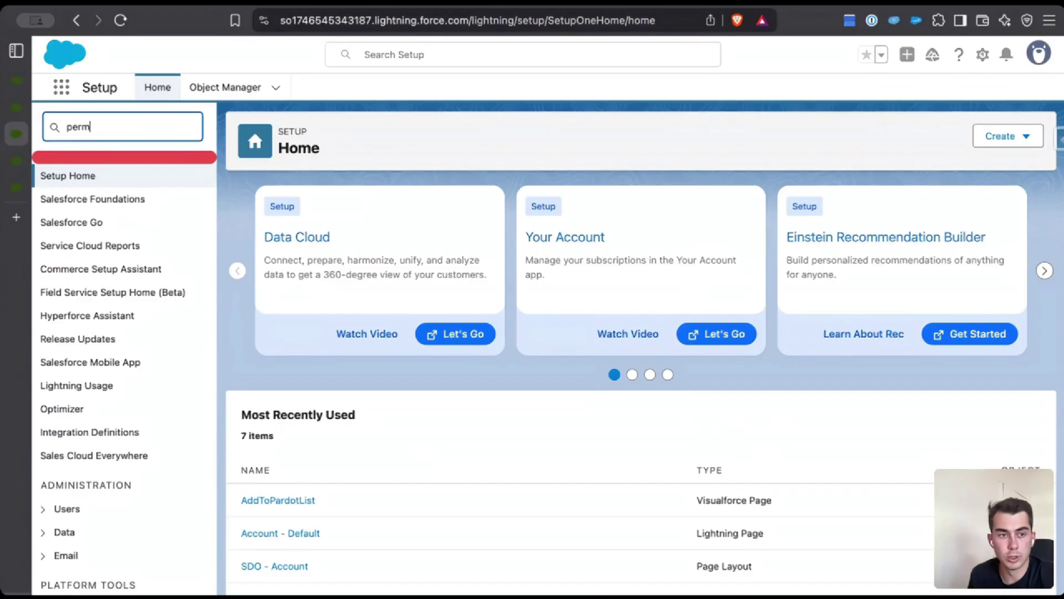
{"action": "left_click", "coordinate": [99, 226]}
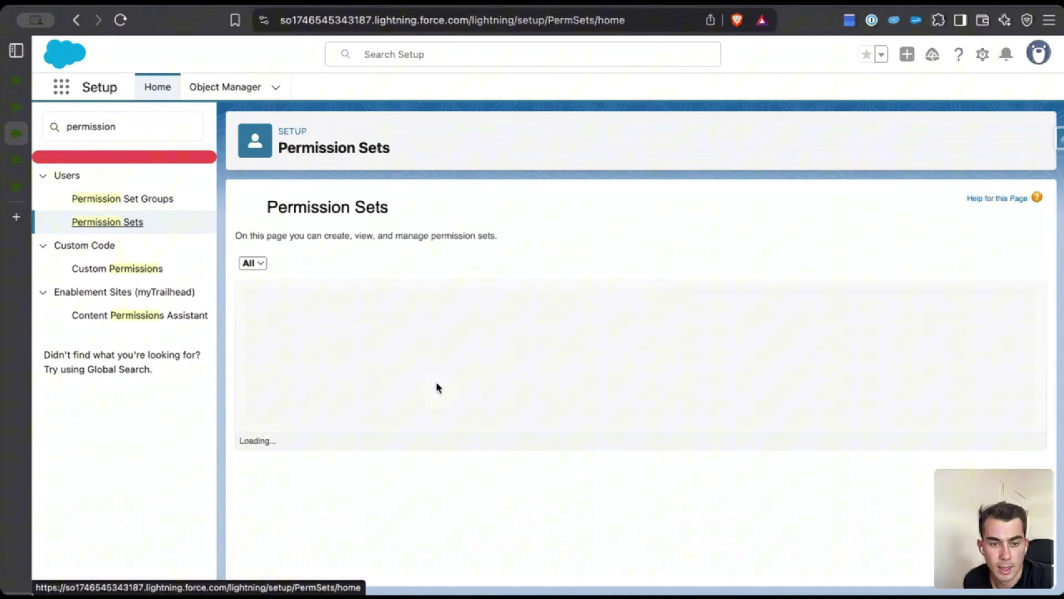
{"action": "scroll", "coordinate": [414, 406], "scroll_direction": "down", "scroll_amount": 5}
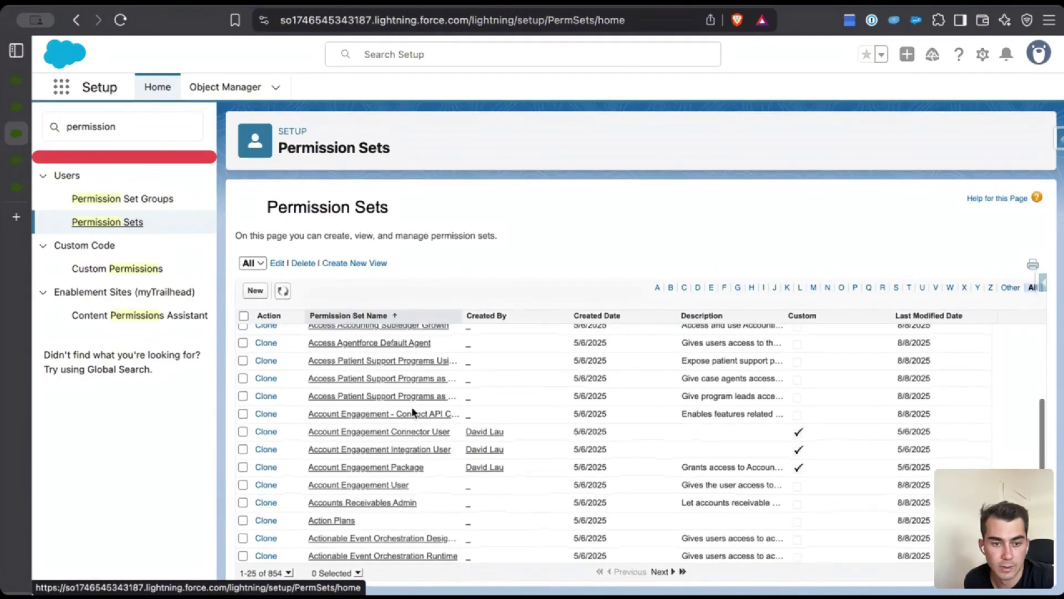
{"action": "left_click", "coordinate": [331, 461]}
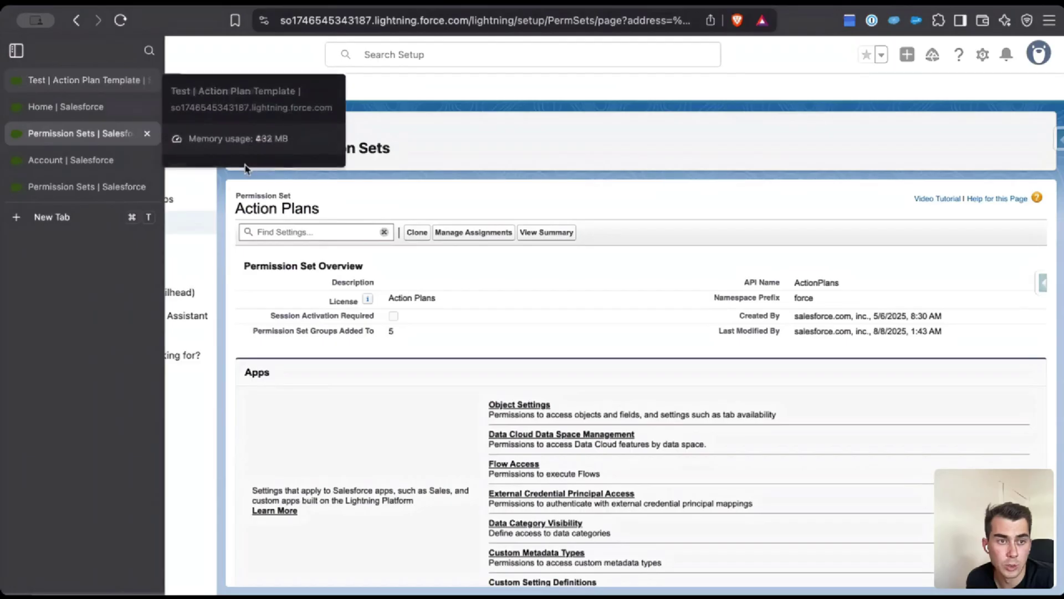
Switch to the Sales app and show the Action Plan Templates list with its 'Test' template.
{"action": "left_click", "coordinate": [61, 87]}
{"action": "left_click", "coordinate": [107, 231]}
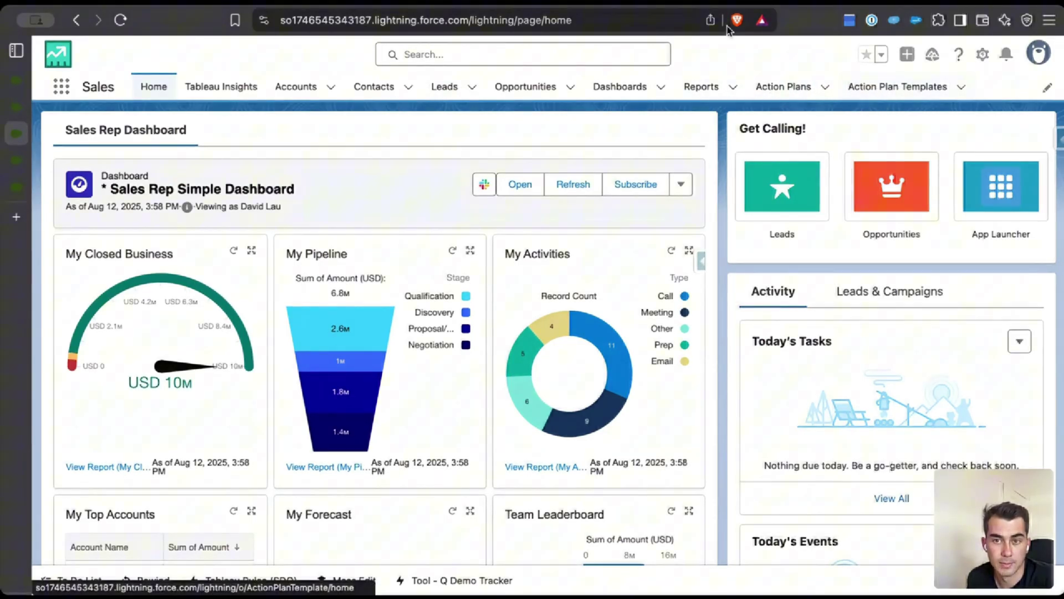
{"action": "left_click", "coordinate": [896, 94]}
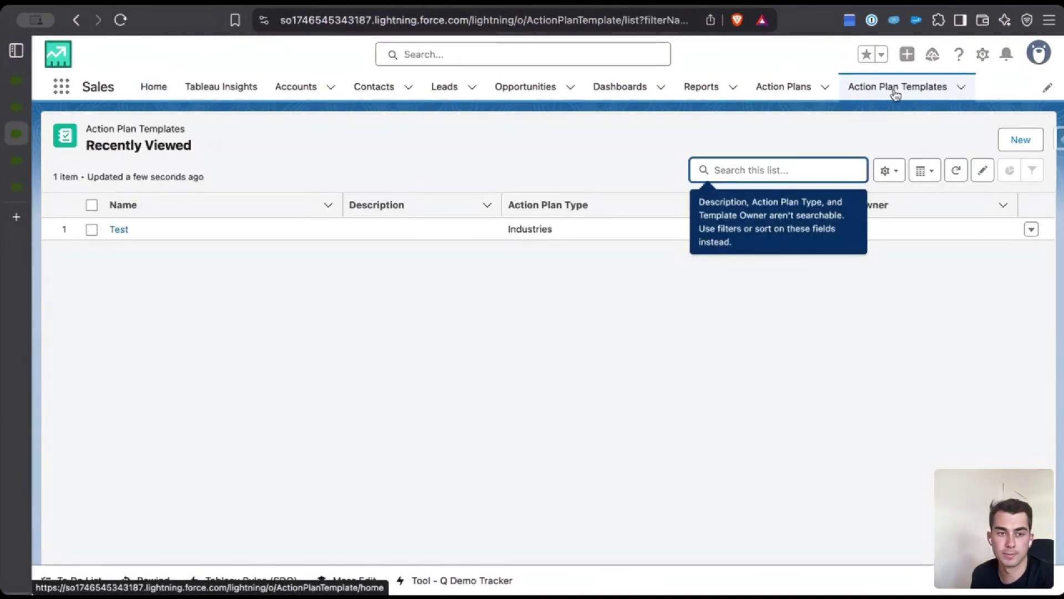
{"action": "left_click", "coordinate": [683, 125]}
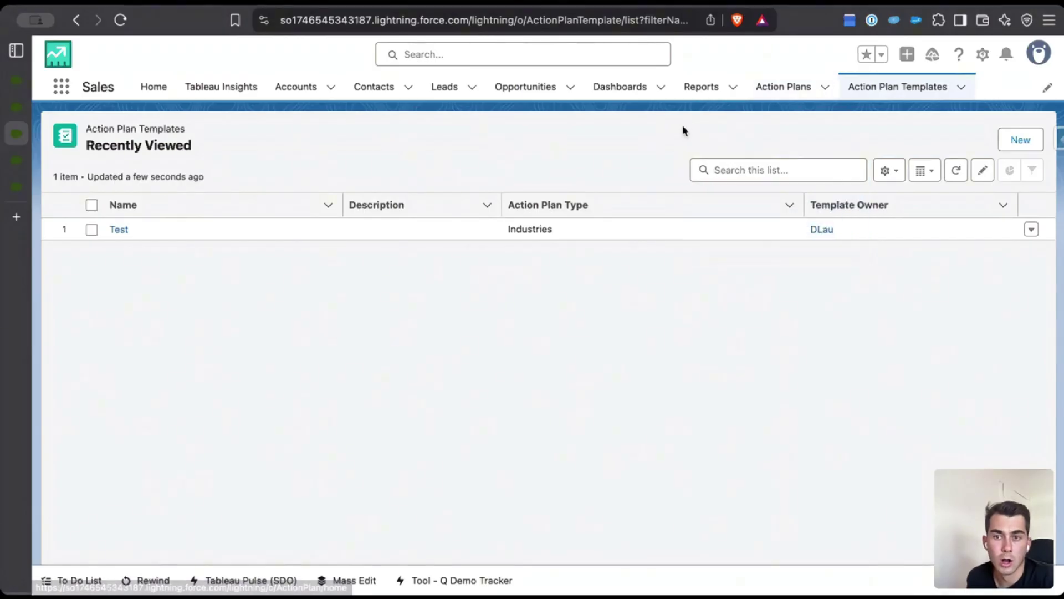
Create and save a 'Client Onboarding' action plan template targeting the Account object.
{"action": "left_click", "coordinate": [1007, 142]}
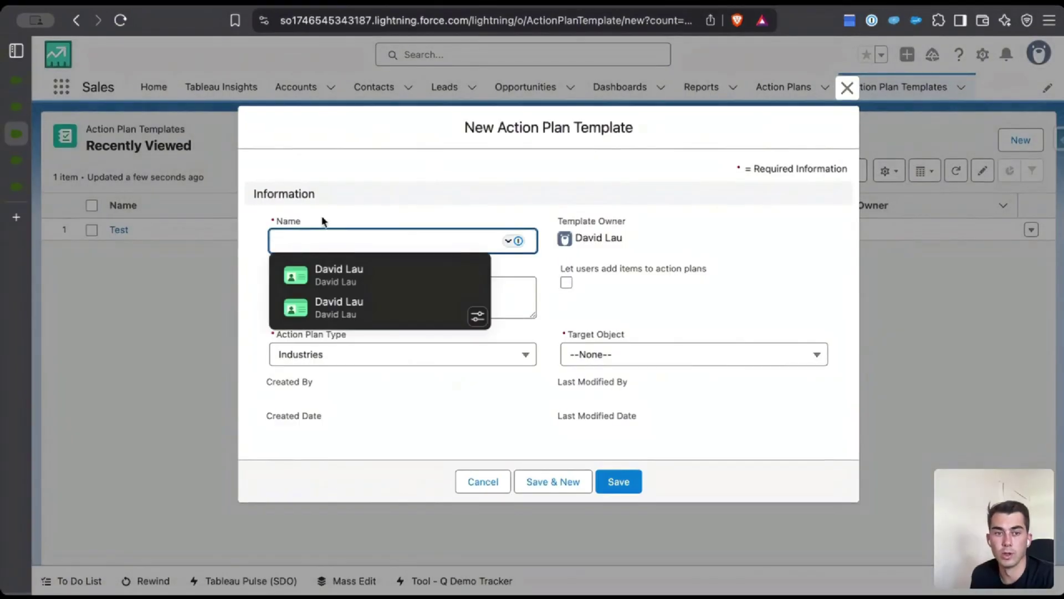
{"action": "left_click", "coordinate": [320, 220]}
{"action": "left_click", "coordinate": [315, 223]}
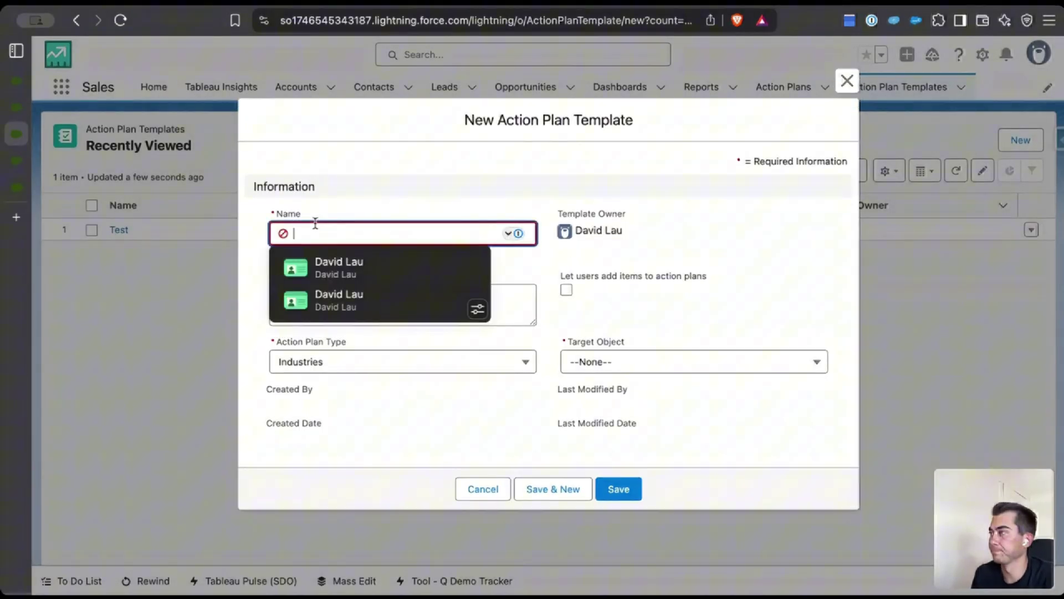
{"action": "type", "text": "Client "}
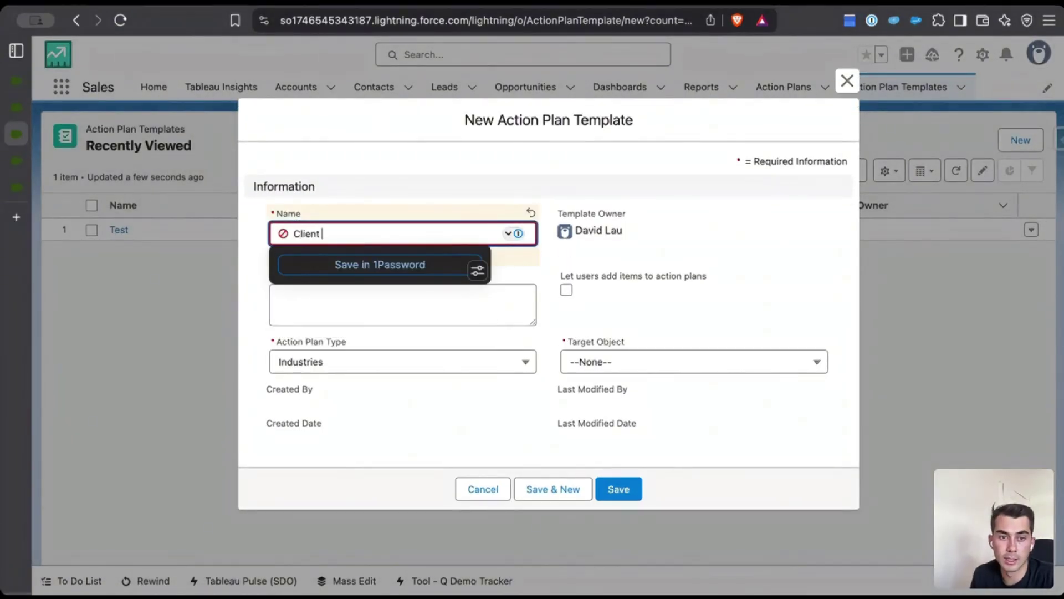
{"action": "type", "text": "Onboarding"}
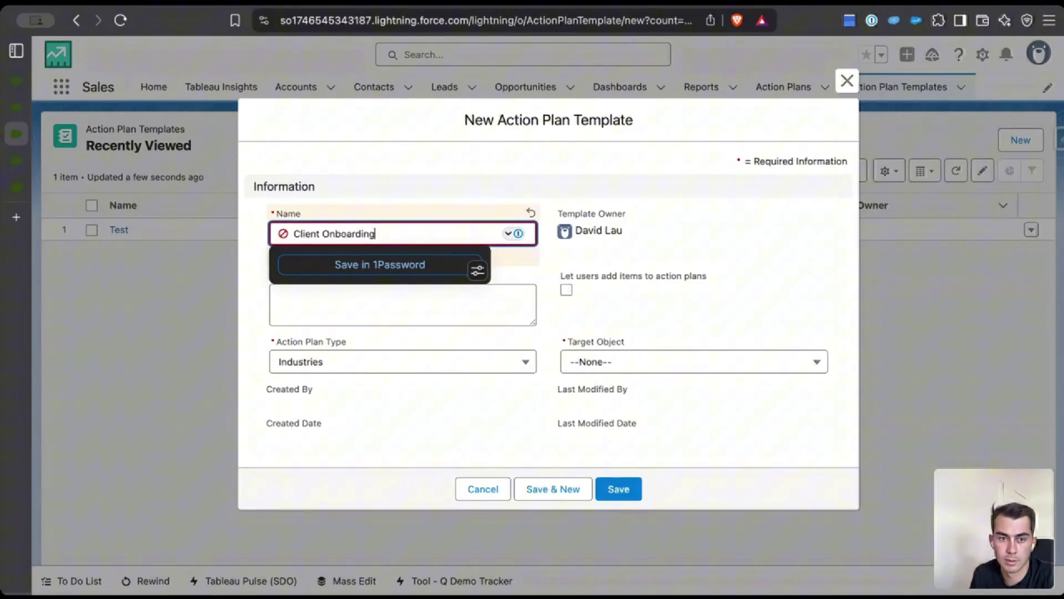
{"action": "left_click", "coordinate": [345, 188]}
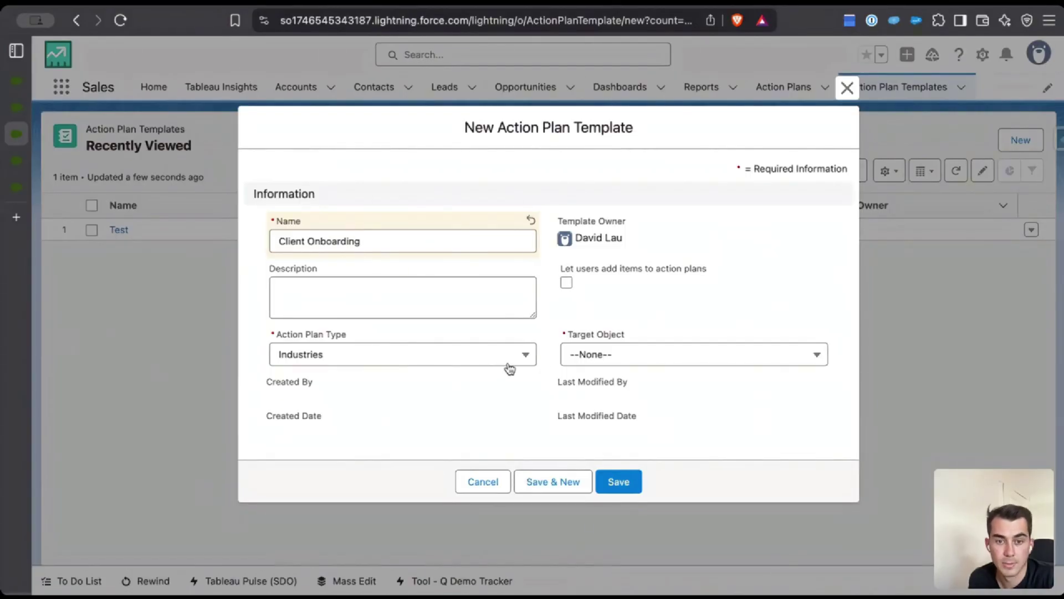
{"action": "left_click", "coordinate": [630, 361]}
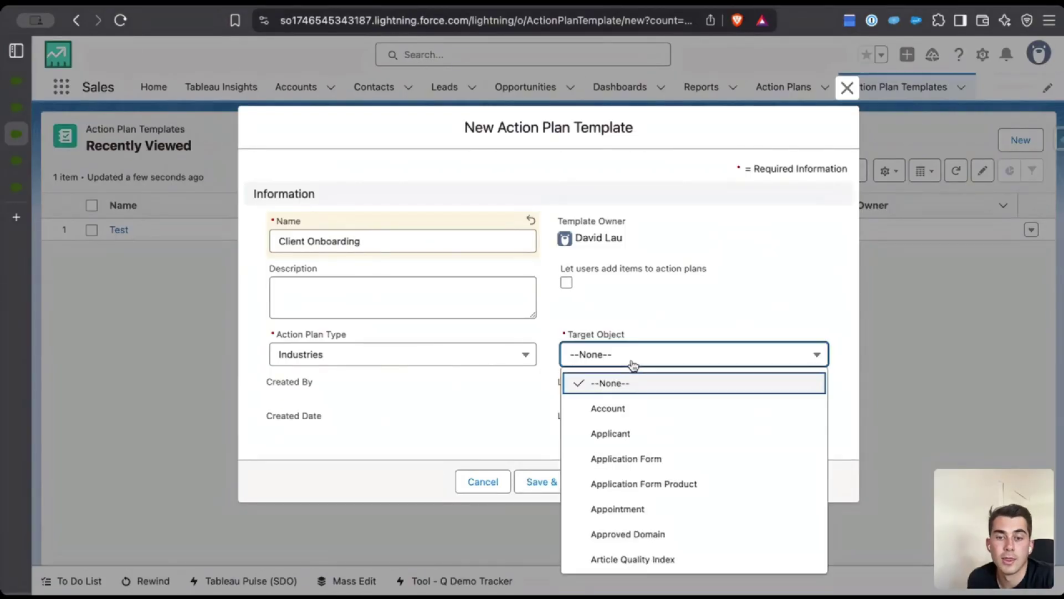
{"action": "left_click", "coordinate": [623, 413]}
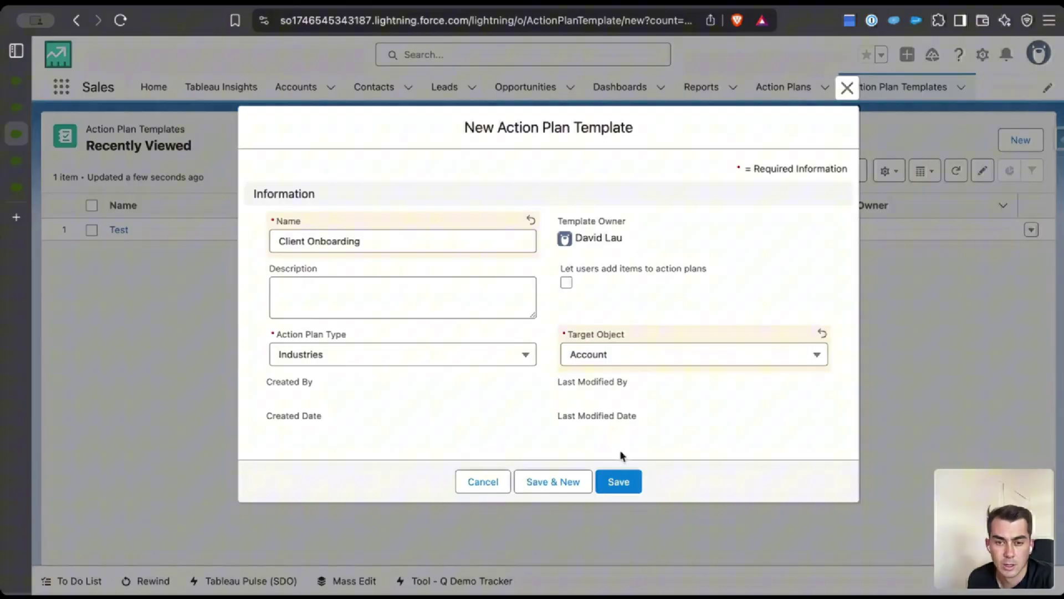
{"action": "left_click", "coordinate": [619, 481]}
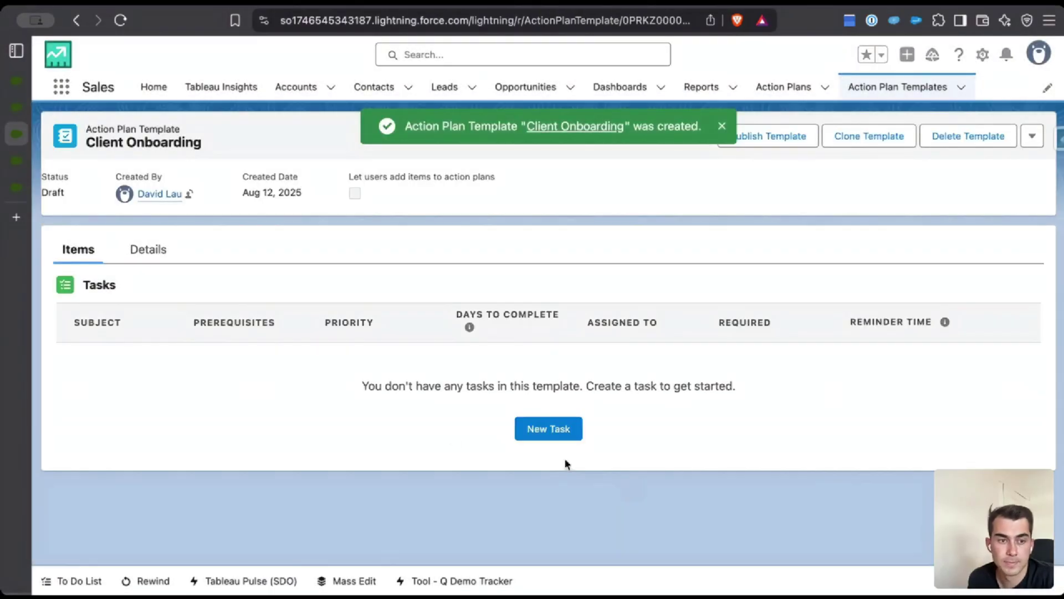
Add and save the task 'Kick-off Meeting Scheduled' with High priority and 1 day to complete.
{"action": "left_click", "coordinate": [721, 126]}
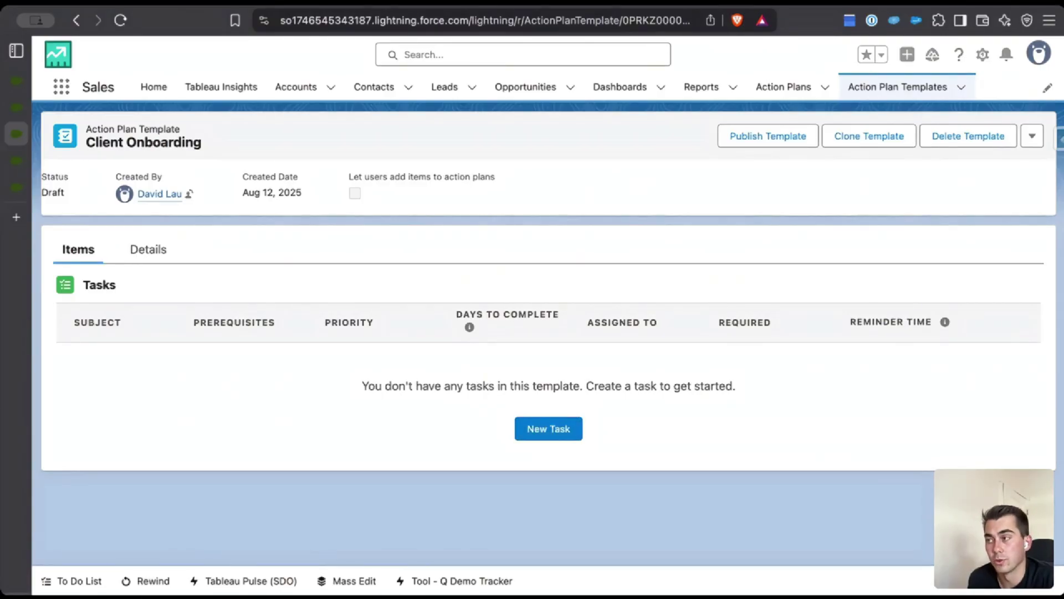
{"action": "left_click", "coordinate": [566, 429]}
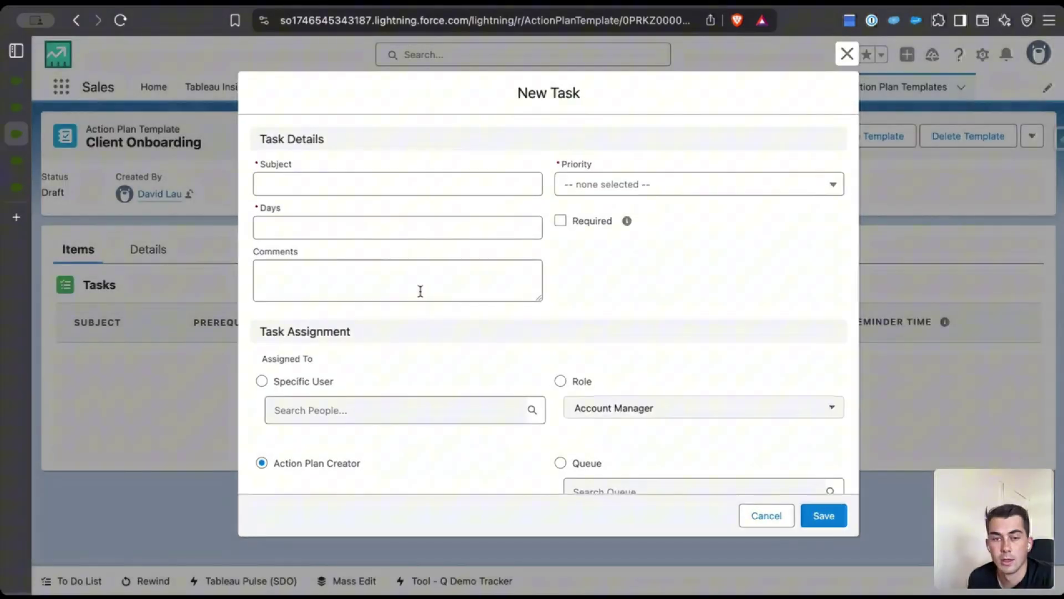
{"action": "left_click", "coordinate": [499, 180]}
{"action": "type", "text": "Kick-off Meeting Scheduled"}
{"action": "left_click", "coordinate": [487, 150]}
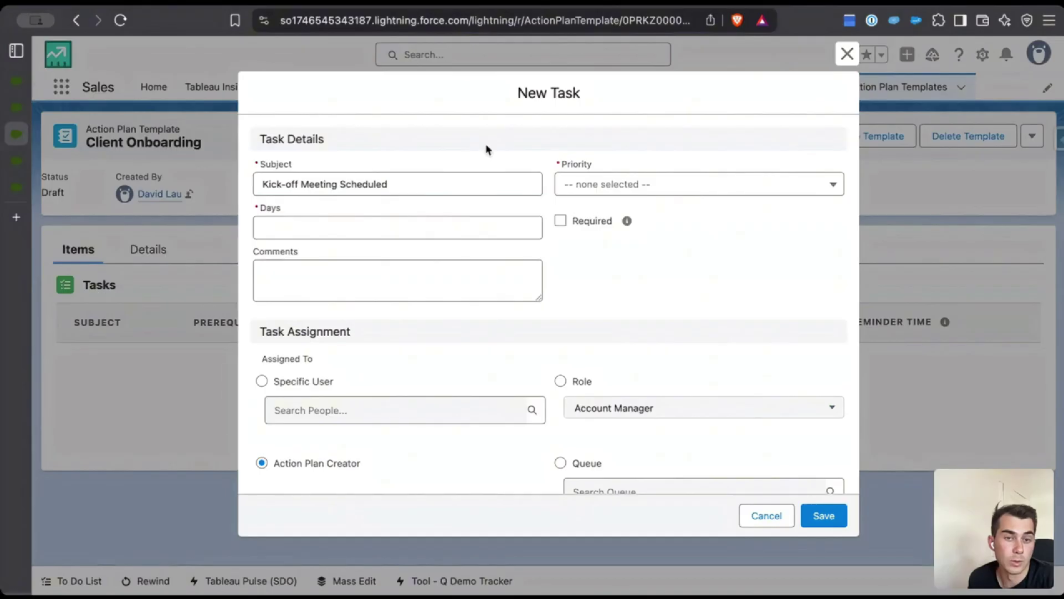
{"action": "left_click", "coordinate": [593, 185]}
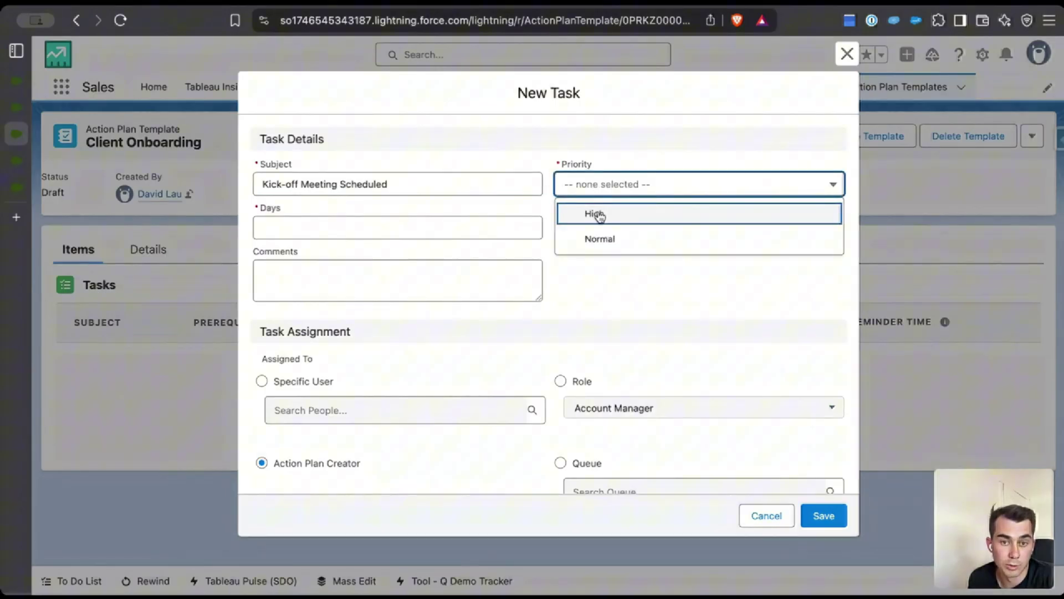
{"action": "left_click", "coordinate": [598, 212]}
{"action": "left_click", "coordinate": [408, 230]}
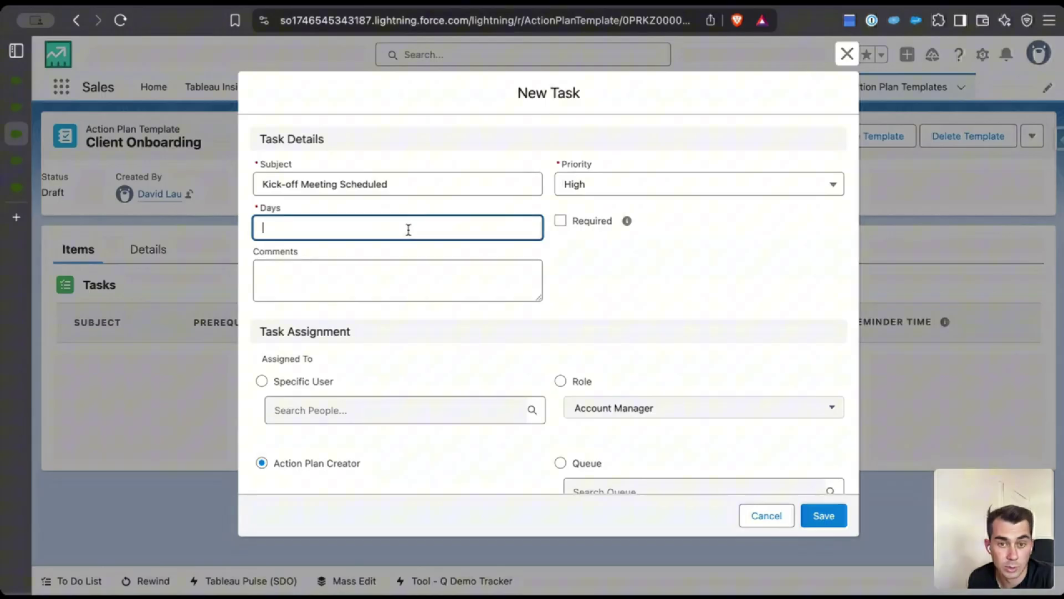
{"action": "type", "text": "1"}
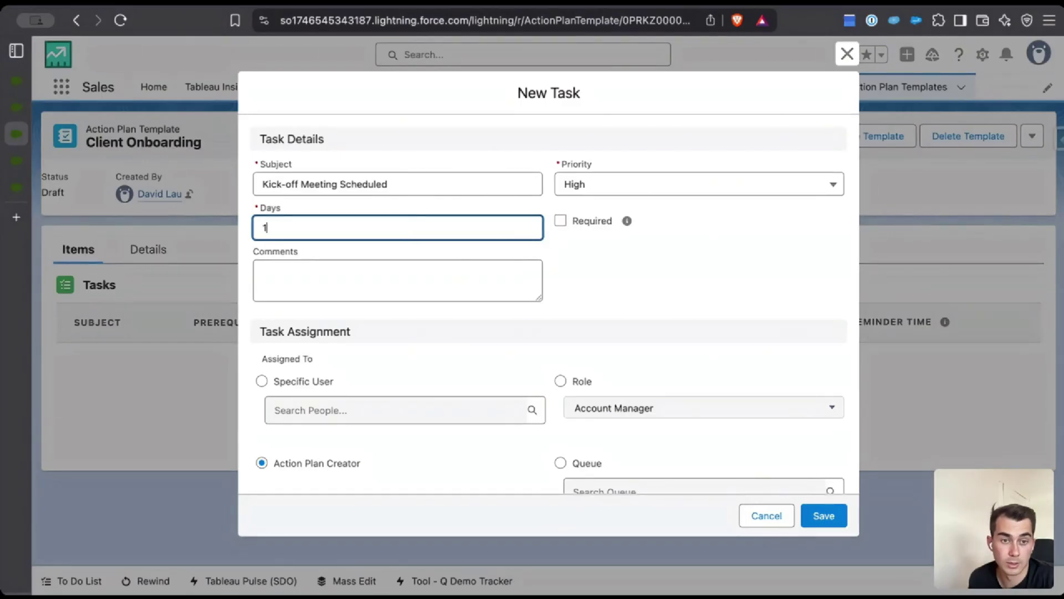
{"action": "left_click", "coordinate": [594, 262]}
{"action": "scroll", "coordinate": [525, 278], "scroll_direction": "down", "scroll_amount": 2}
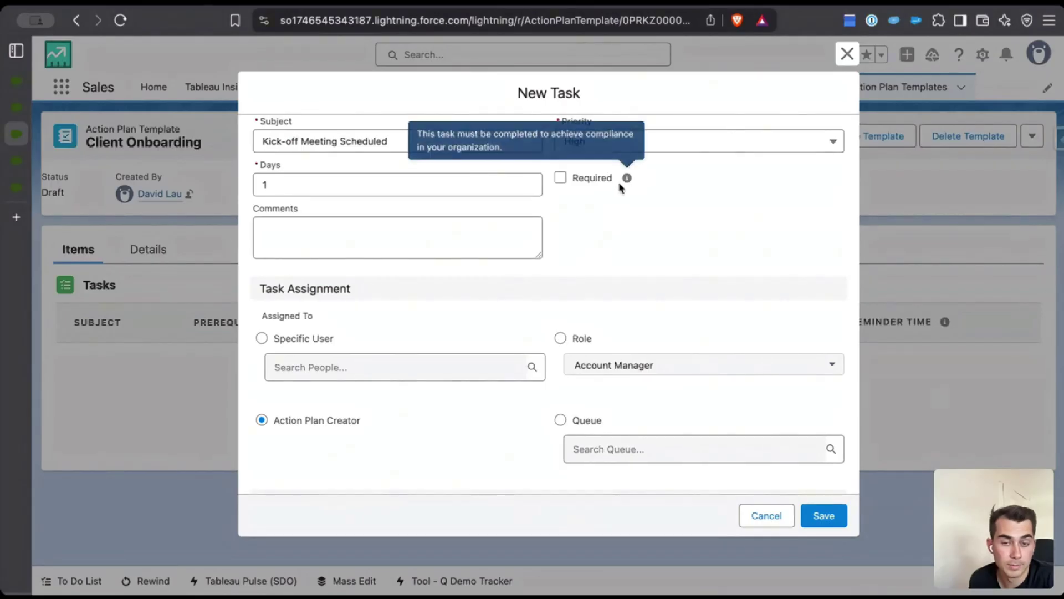
{"action": "scroll", "coordinate": [463, 248], "scroll_direction": "down", "scroll_amount": 3}
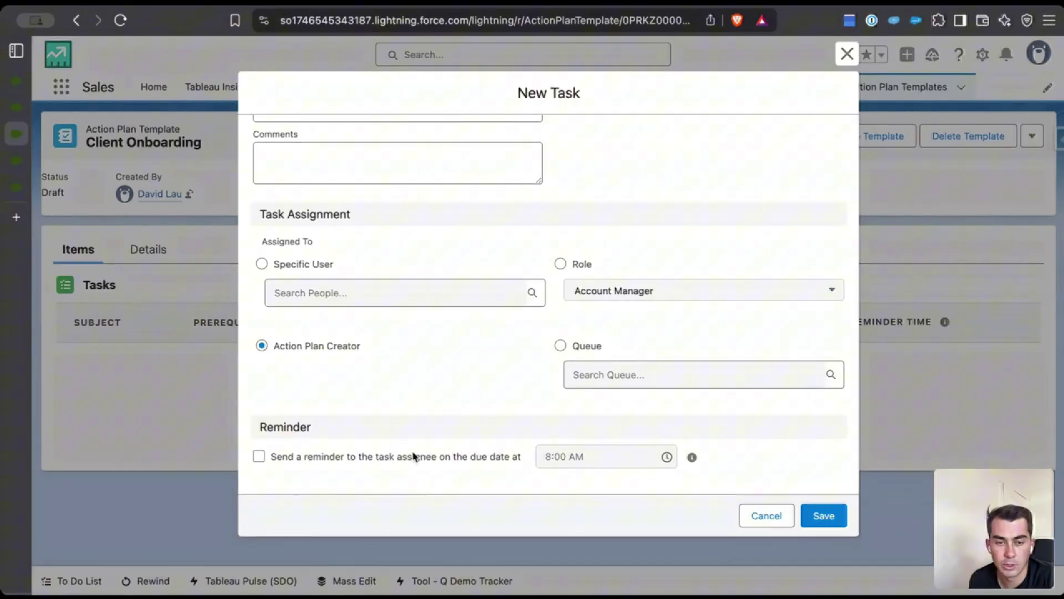
{"action": "left_click", "coordinate": [823, 516]}
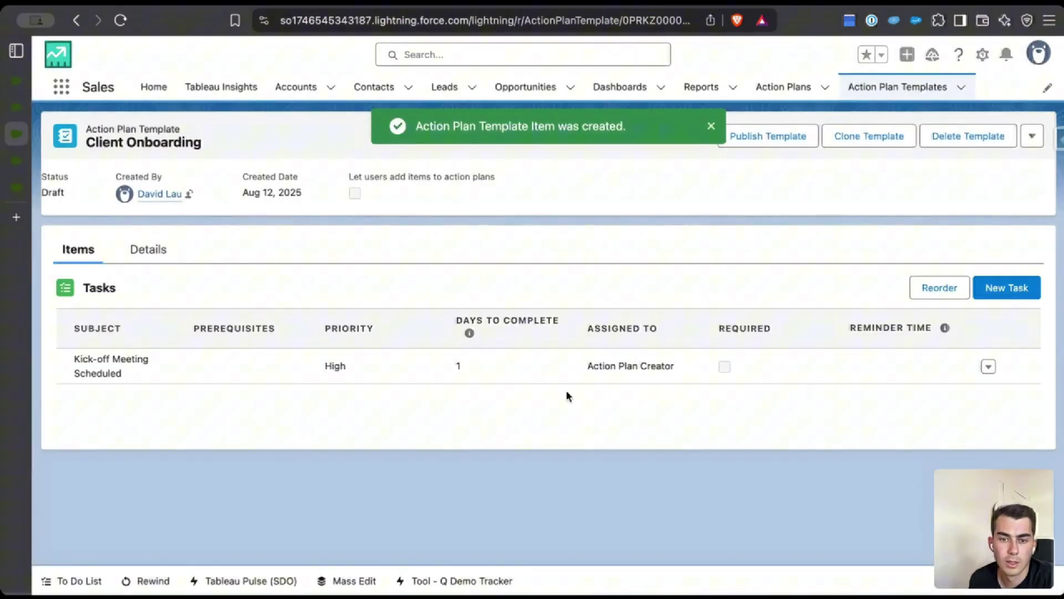
Start a new task 'Access Granted to Client Portal' with High priority and 2 days.
{"action": "left_click", "coordinate": [1006, 297]}
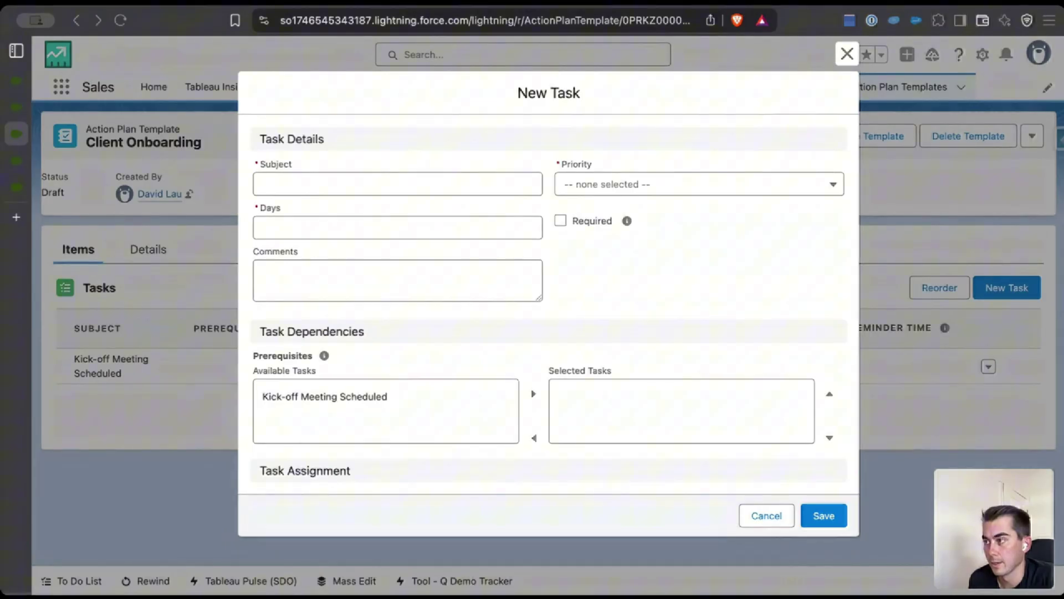
{"action": "left_click", "coordinate": [315, 233]}
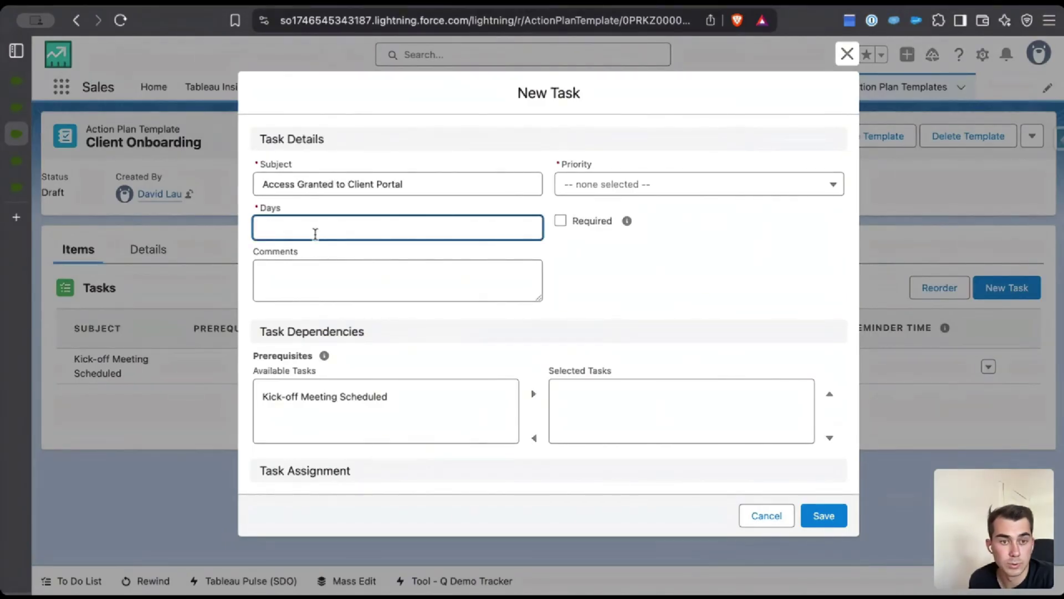
{"action": "left_click", "coordinate": [589, 188]}
{"action": "left_click", "coordinate": [594, 211]}
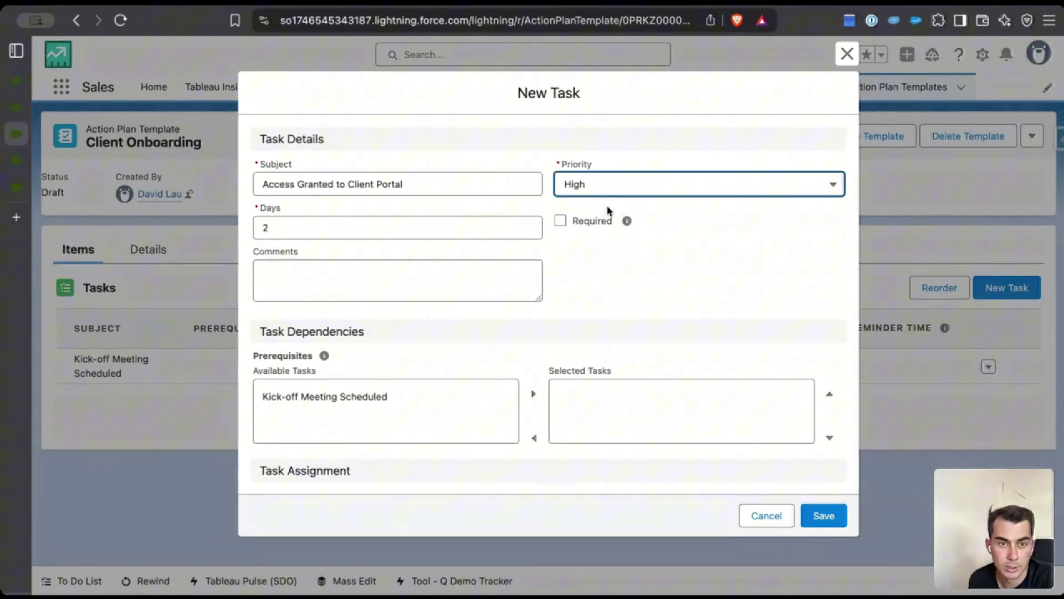
Move Kick-off Meeting Scheduled into Selected Tasks as the new task's prerequisite.
{"action": "scroll", "coordinate": [378, 211], "scroll_direction": "down", "scroll_amount": 3}
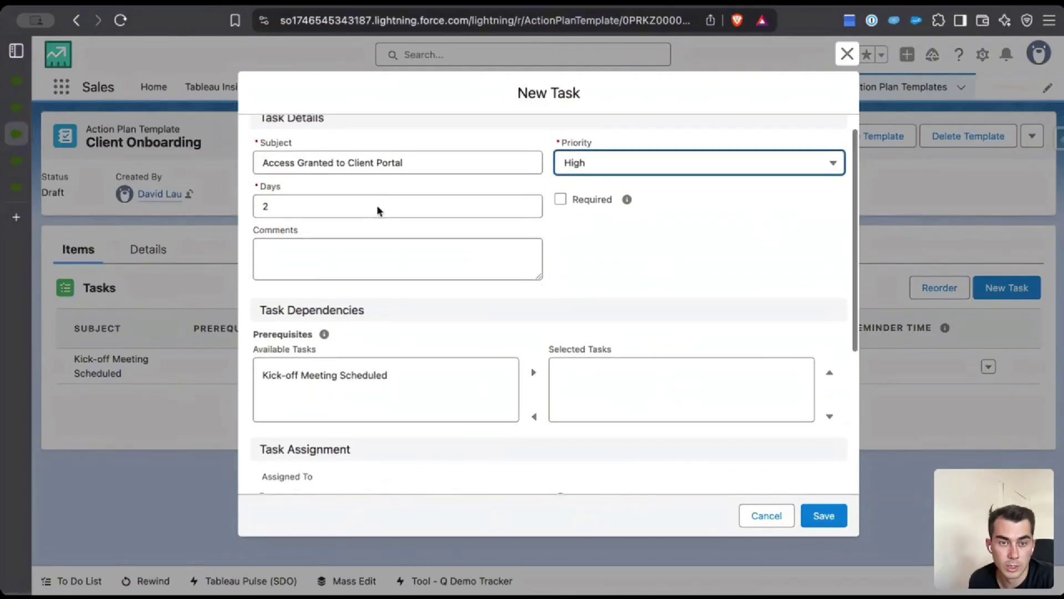
{"action": "scroll", "coordinate": [350, 268], "scroll_direction": "down", "scroll_amount": 1}
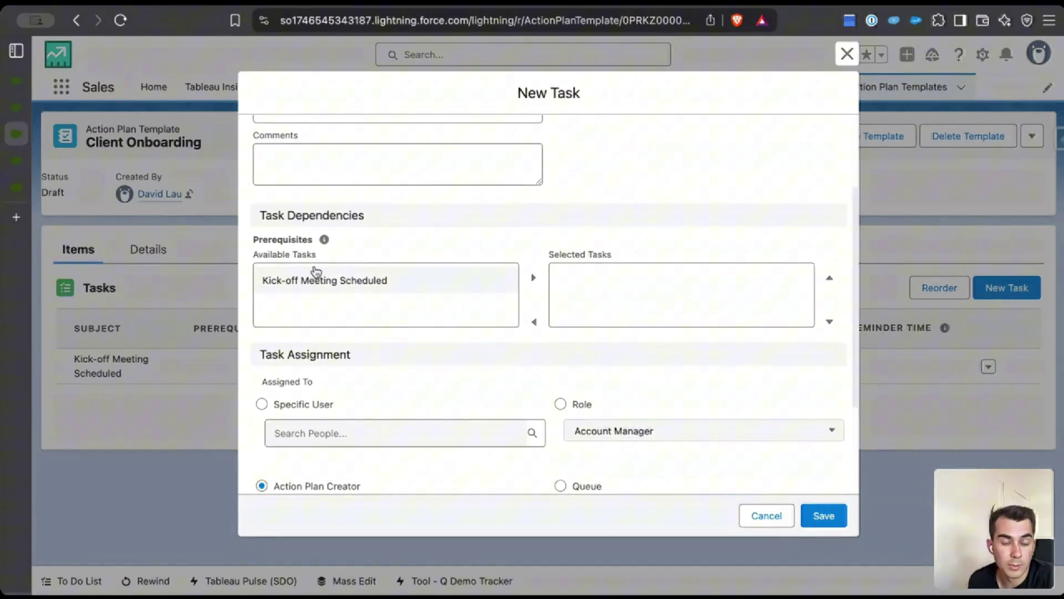
{"action": "left_click", "coordinate": [322, 281]}
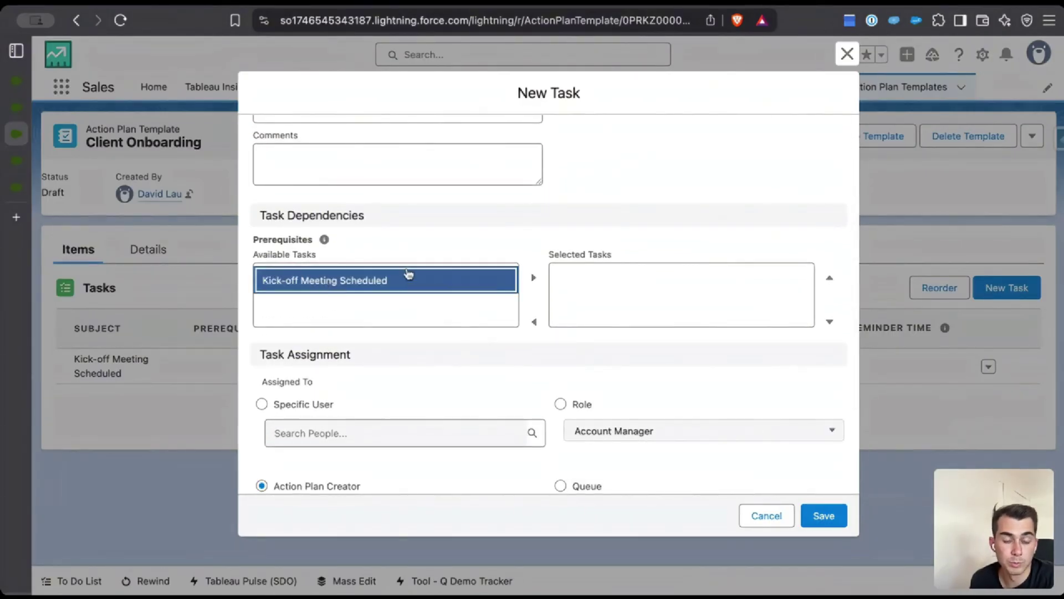
{"action": "scroll", "coordinate": [401, 242], "scroll_direction": "up", "scroll_amount": 3}
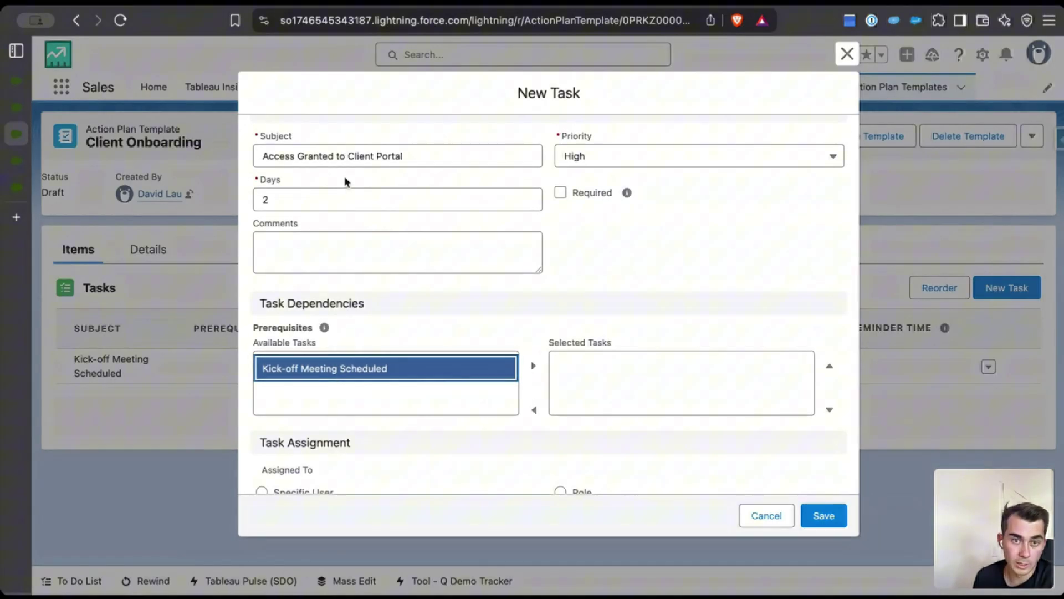
{"action": "scroll", "coordinate": [345, 183], "scroll_direction": "down", "scroll_amount": 2}
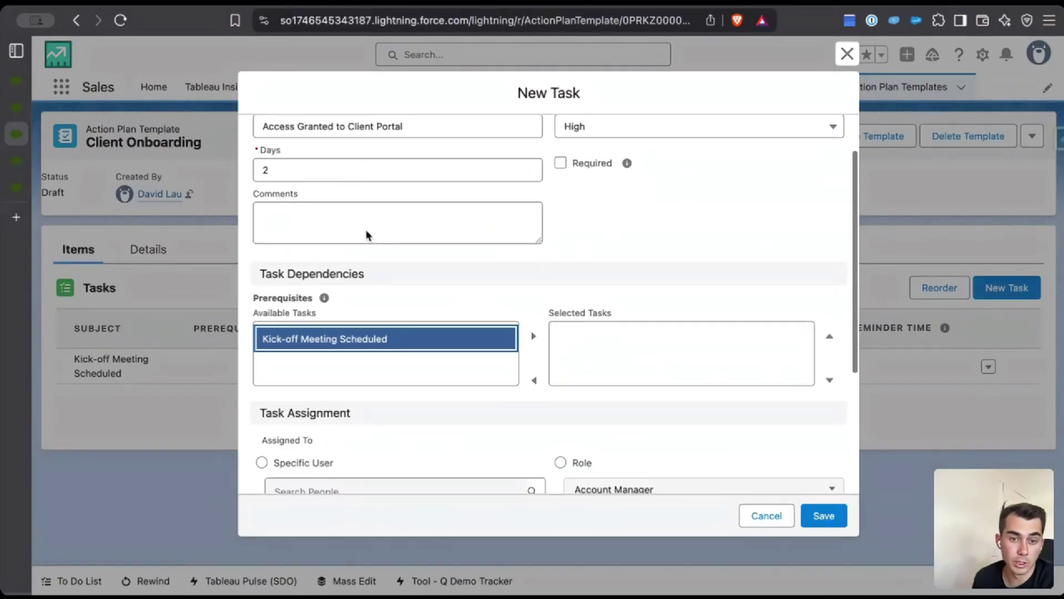
{"action": "left_click", "coordinate": [529, 310]}
{"action": "scroll", "coordinate": [531, 269], "scroll_direction": "down", "scroll_amount": 2}
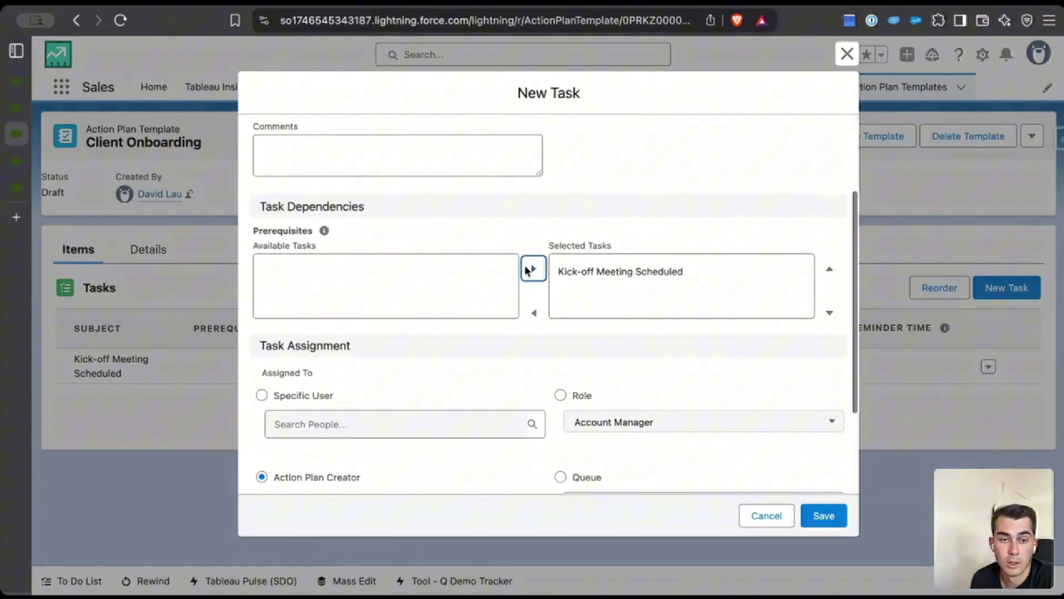
{"action": "scroll", "coordinate": [499, 249], "scroll_direction": "up", "scroll_amount": 4}
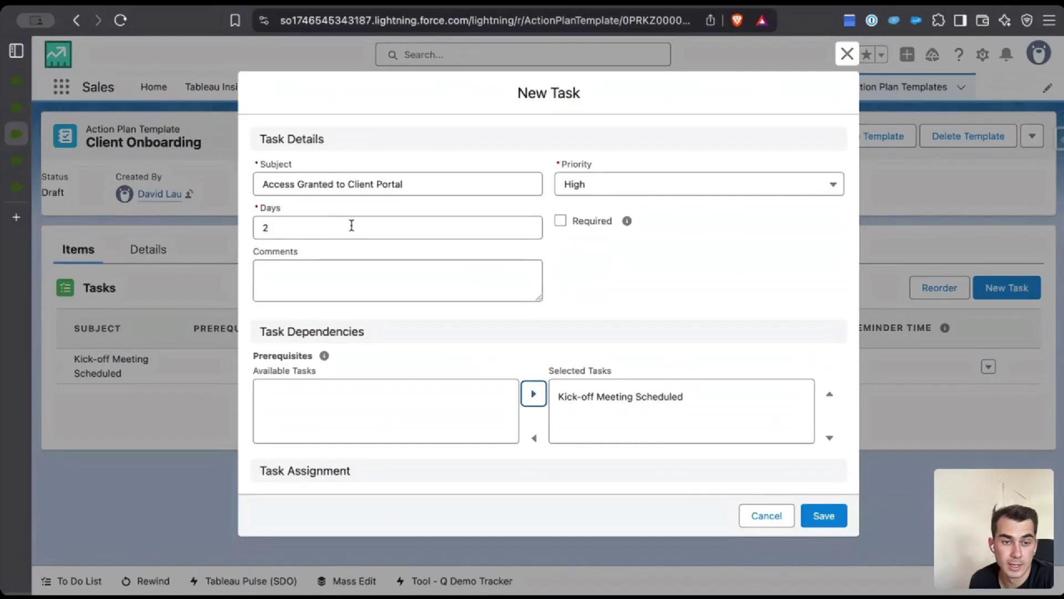
{"action": "scroll", "coordinate": [388, 249], "scroll_direction": "down", "scroll_amount": 4}
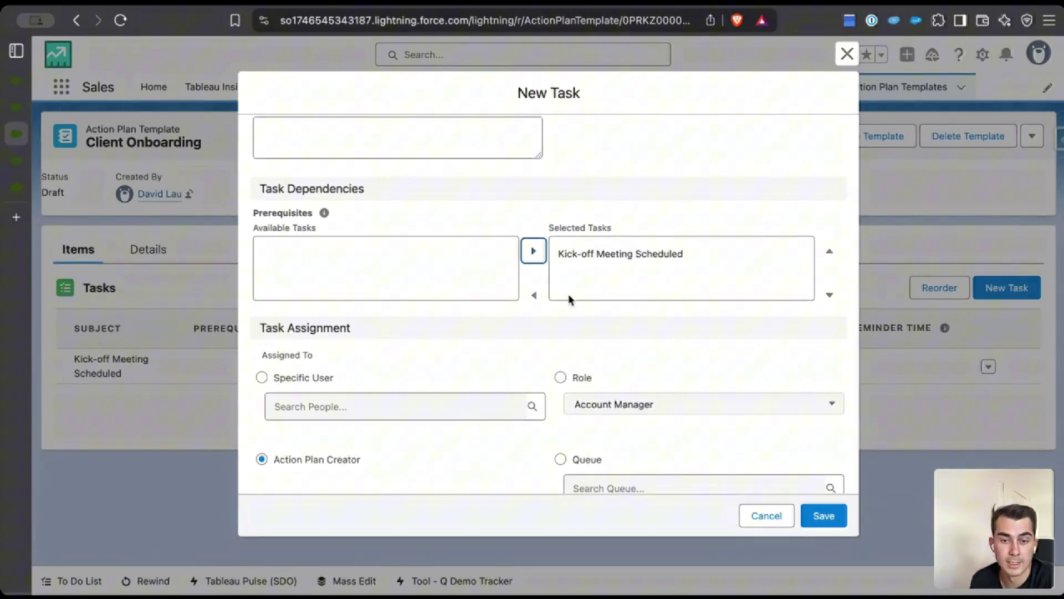
{"action": "scroll", "coordinate": [568, 293], "scroll_direction": "down", "scroll_amount": 3}
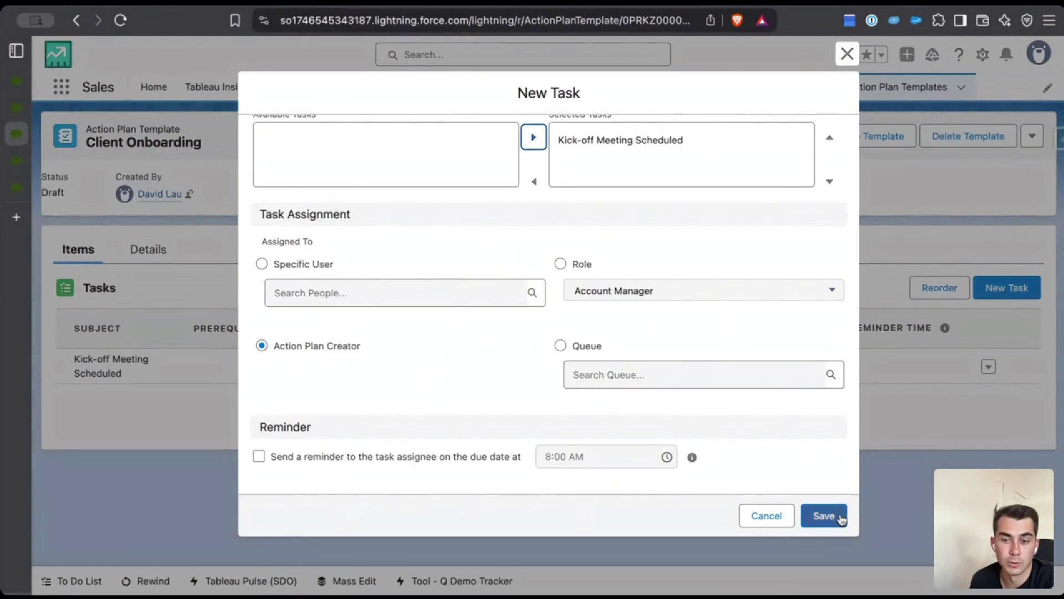
{"action": "scroll", "coordinate": [837, 514], "scroll_direction": "up", "scroll_amount": 1}
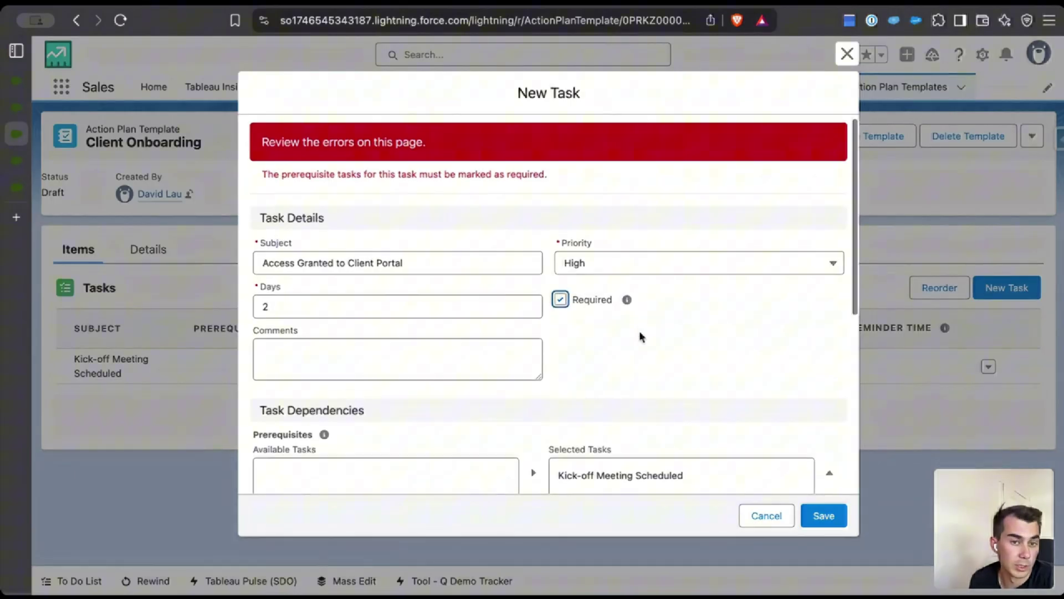
{"action": "scroll", "coordinate": [640, 332], "scroll_direction": "down", "scroll_amount": 2}
{"action": "scroll", "coordinate": [640, 332], "scroll_direction": "down", "scroll_amount": 5}
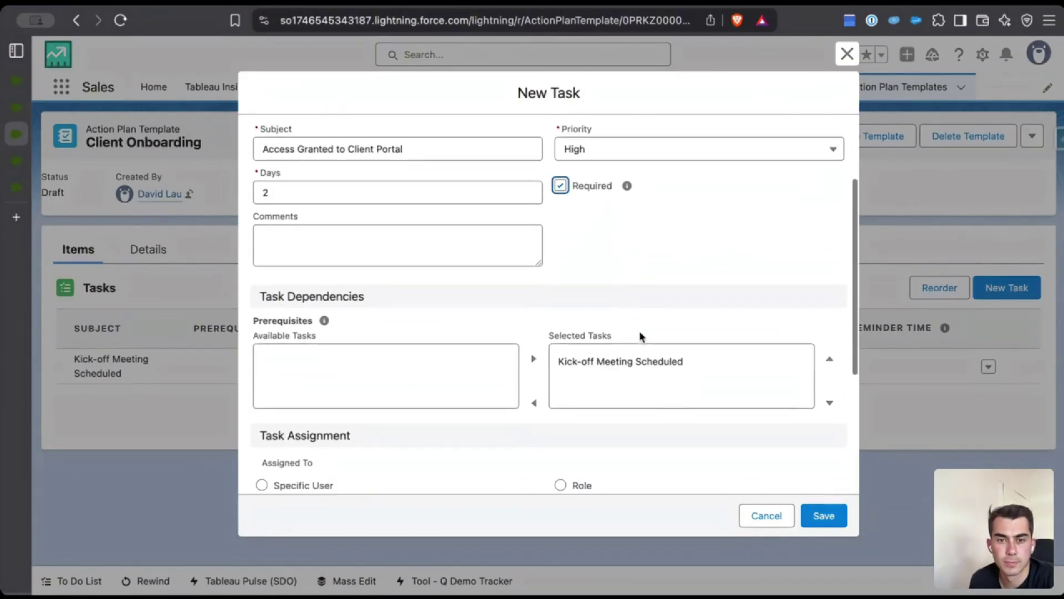
Discard the unsaved new task, then mark Kick-off Meeting Scheduled as required and save it.
{"action": "left_click", "coordinate": [822, 515]}
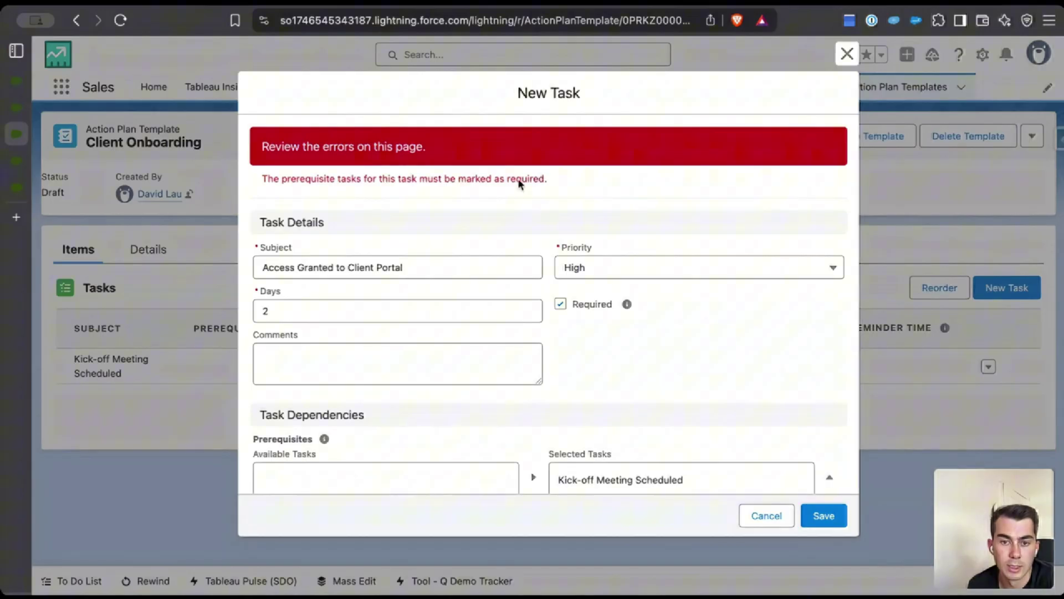
{"action": "left_click", "coordinate": [776, 515]}
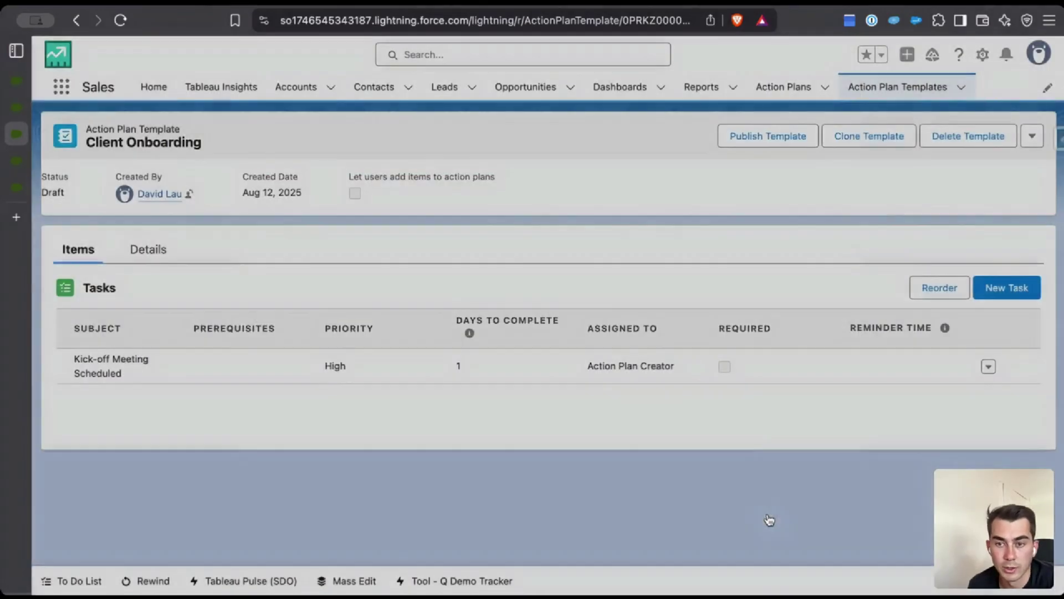
{"action": "left_click", "coordinate": [989, 367]}
{"action": "left_click", "coordinate": [560, 209]}
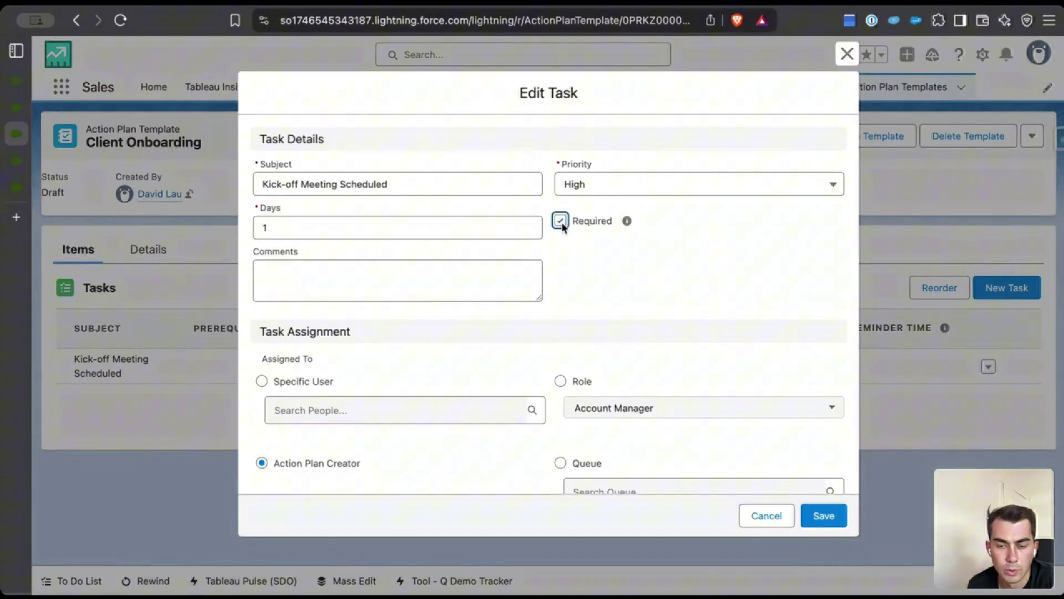
{"action": "left_click", "coordinate": [824, 516]}
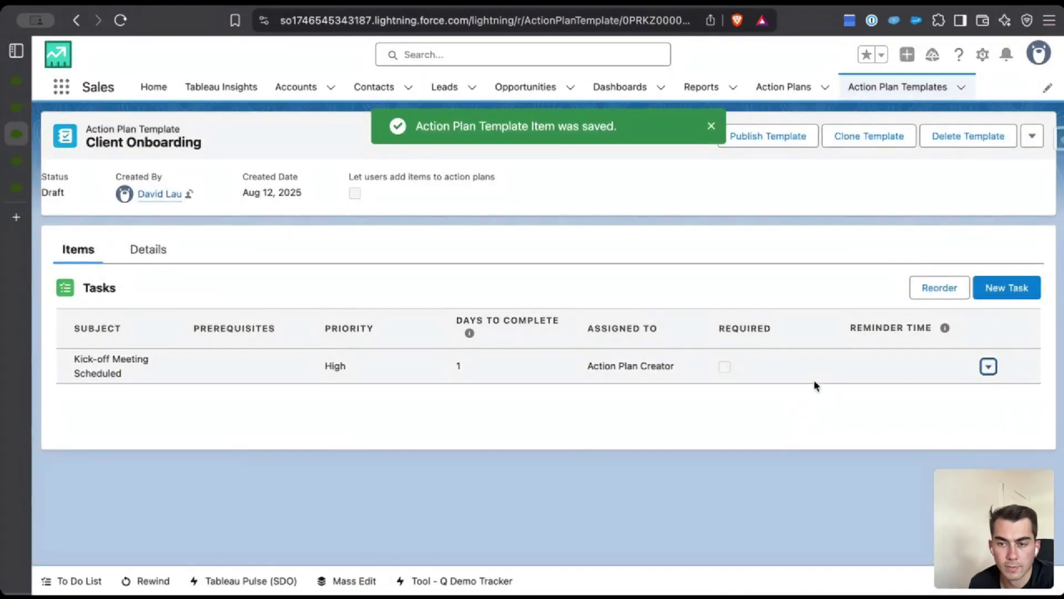
Create 'Access Granted to Client Portal' with 2 days, High priority, and Kick-off Meeting Scheduled as prerequisite.
{"action": "left_click", "coordinate": [993, 300]}
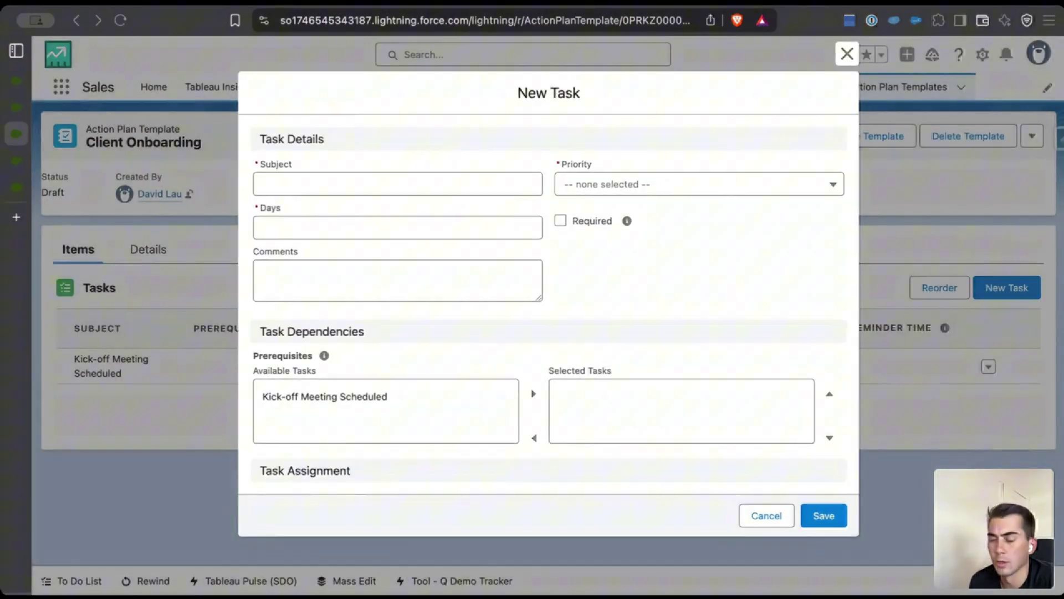
{"action": "left_click", "coordinate": [328, 173]}
{"action": "type", "text": "Access Granted to Client Portal"}
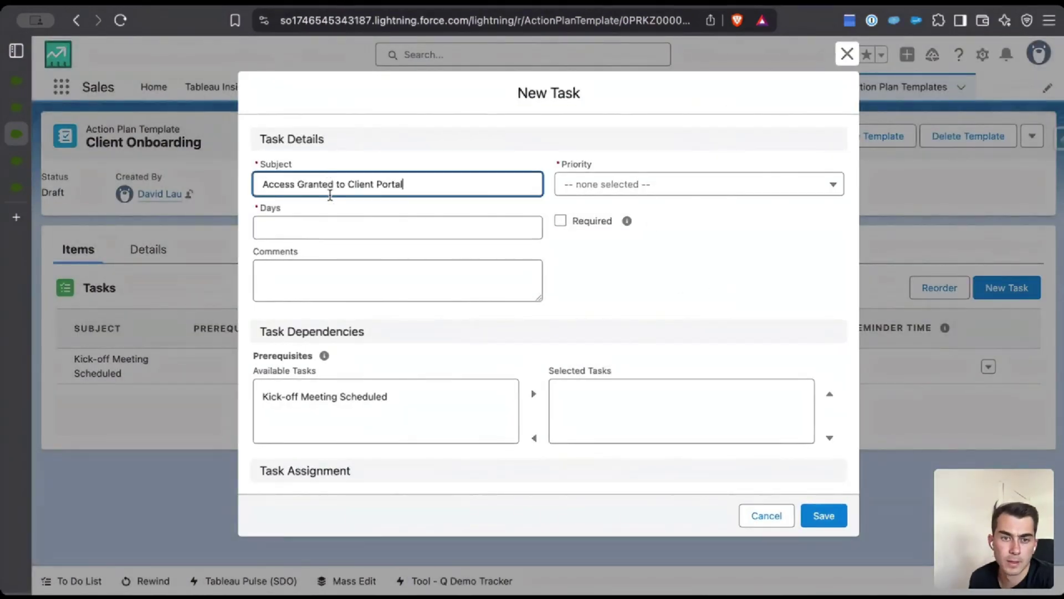
{"action": "left_click", "coordinate": [309, 227]}
{"action": "type", "text": "2"}
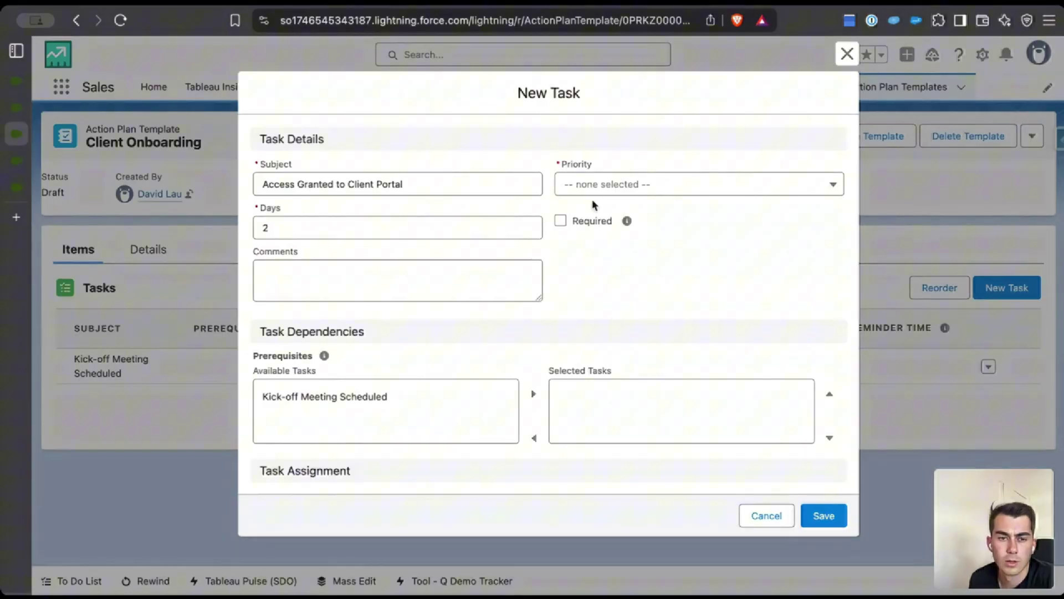
{"action": "left_click", "coordinate": [589, 185]}
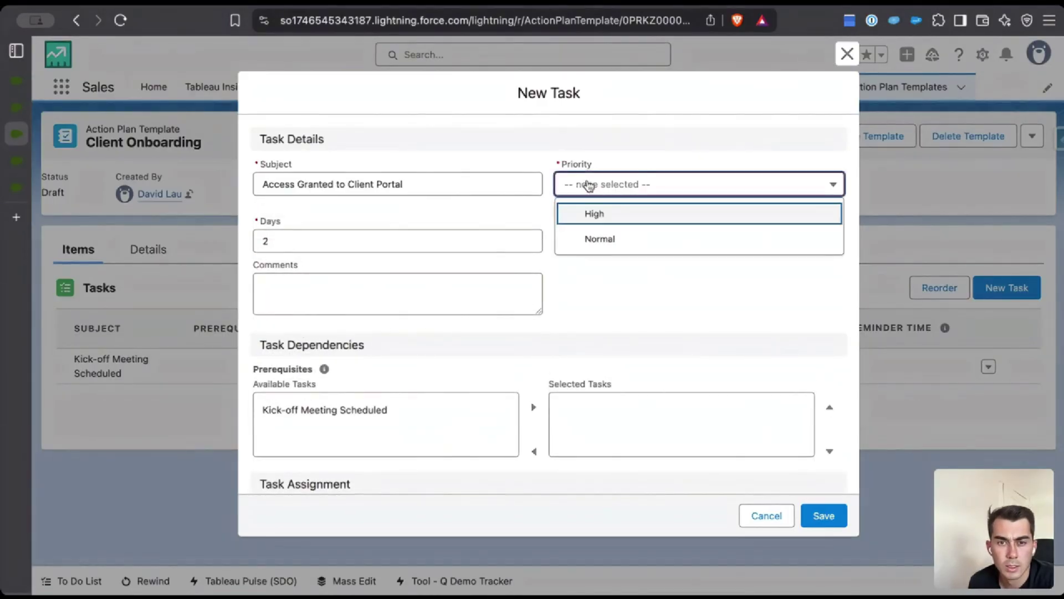
{"action": "left_click", "coordinate": [590, 220]}
{"action": "scroll", "coordinate": [516, 244], "scroll_direction": "down", "scroll_amount": 3}
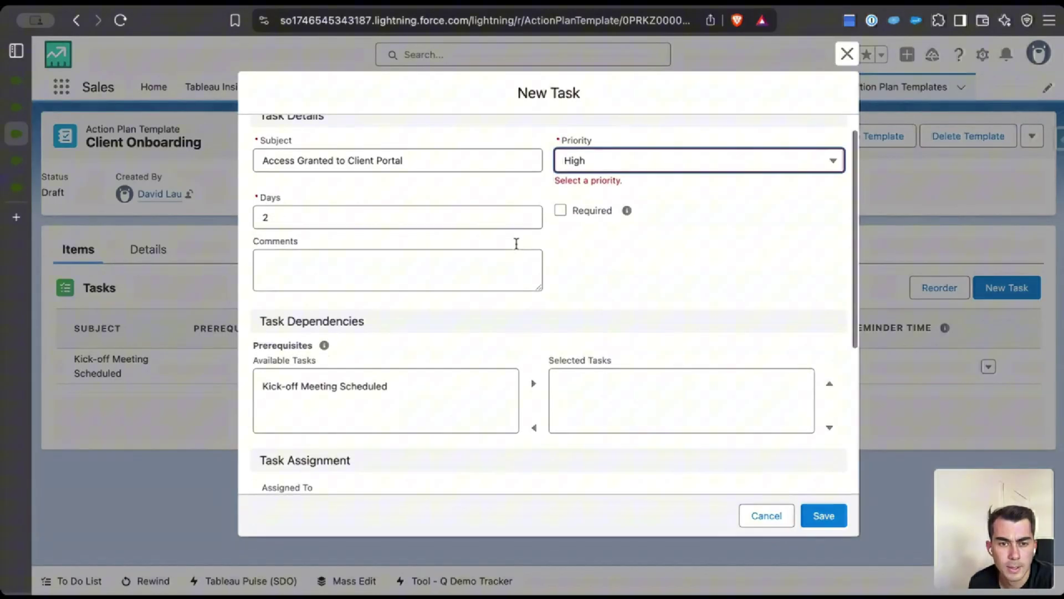
{"action": "left_click", "coordinate": [426, 337]}
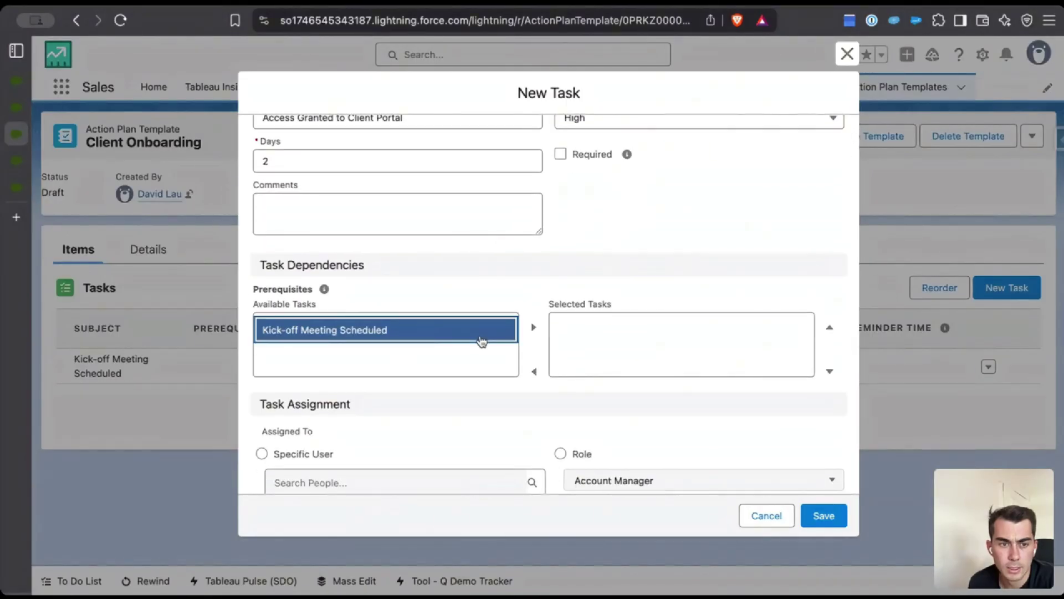
{"action": "left_click", "coordinate": [534, 327]}
{"action": "scroll", "coordinate": [533, 327], "scroll_direction": "down", "scroll_amount": 5}
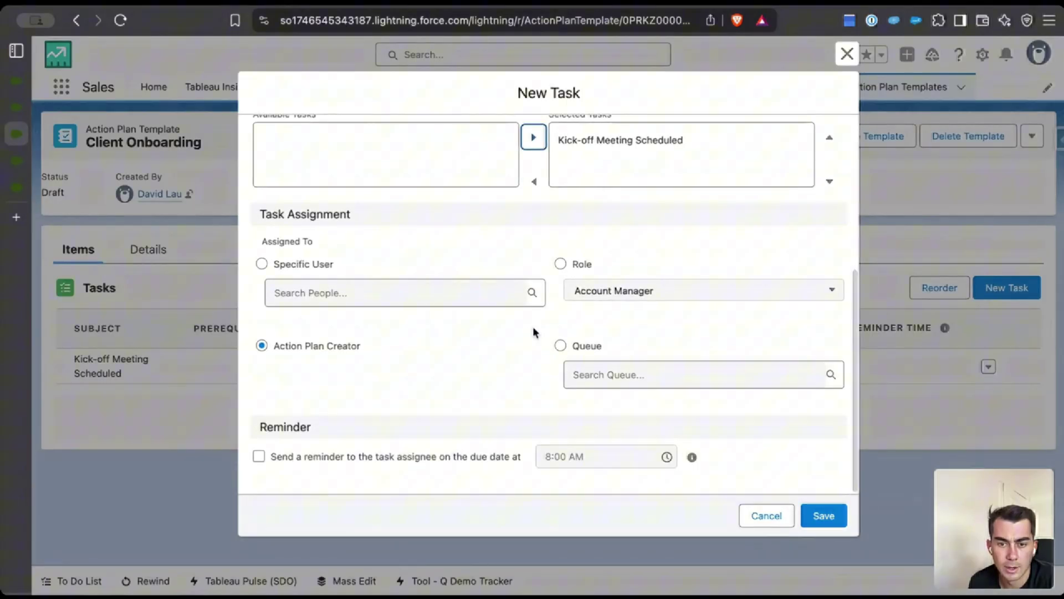
{"action": "left_click", "coordinate": [821, 516]}
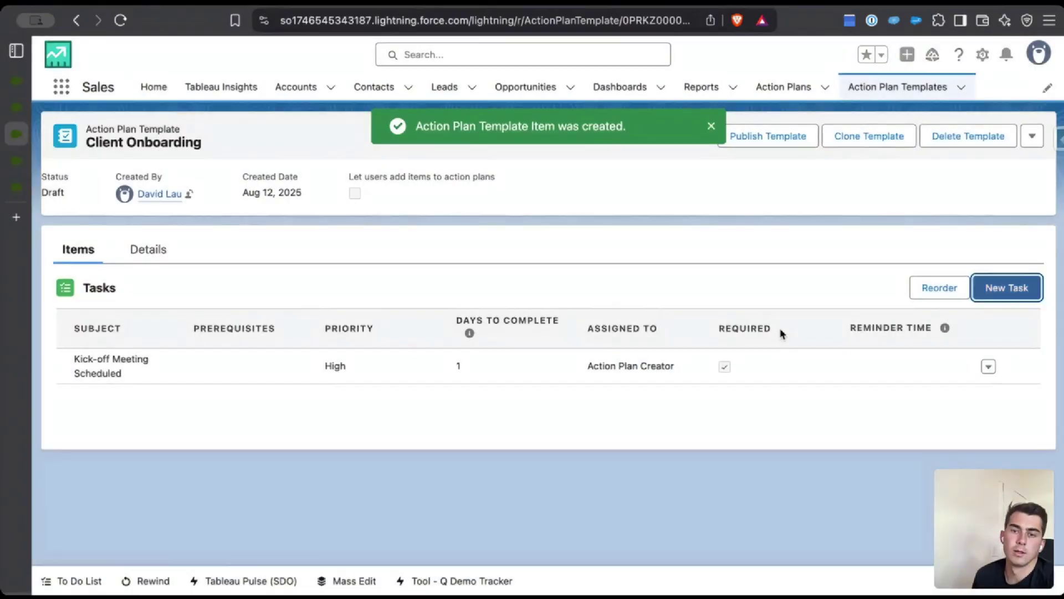
Close the empty task form, then mark Access Granted to Client Portal as required and save it.
{"action": "left_click", "coordinate": [1008, 289]}
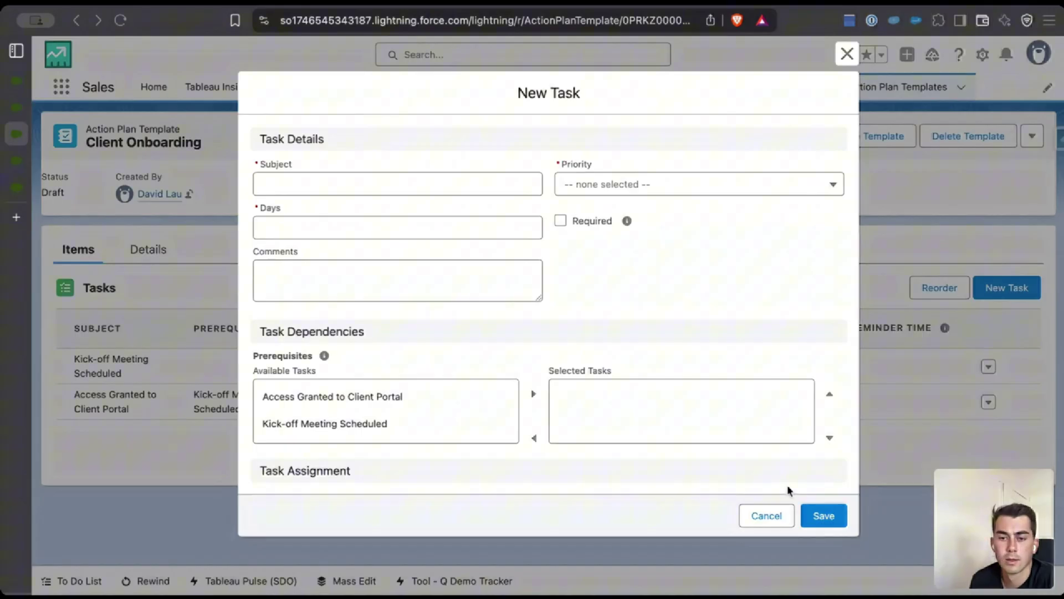
{"action": "left_click", "coordinate": [762, 515]}
{"action": "left_click", "coordinate": [988, 401]}
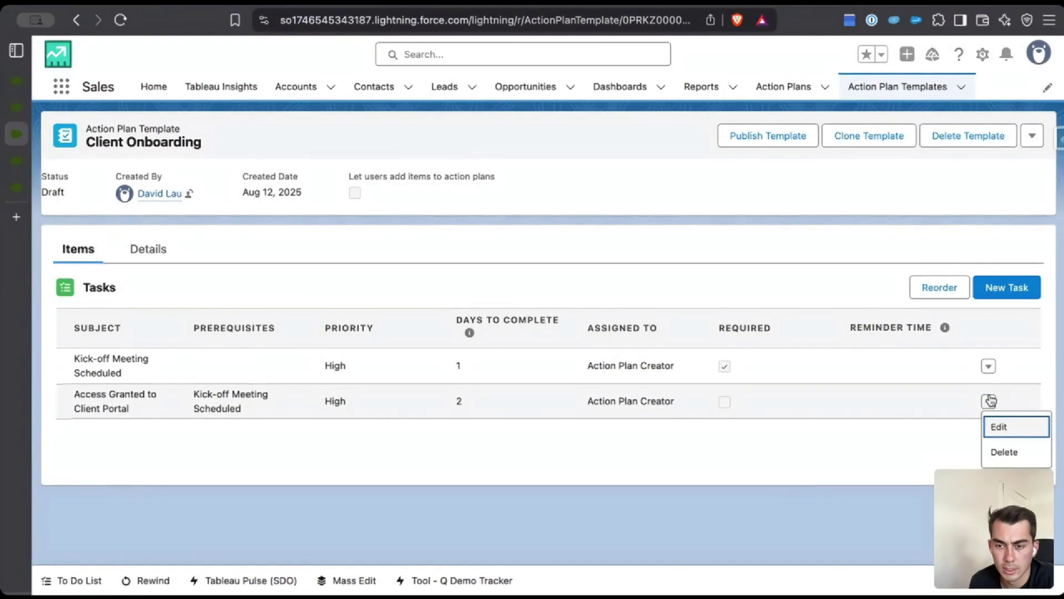
{"action": "left_click", "coordinate": [995, 426]}
{"action": "left_click", "coordinate": [561, 219]}
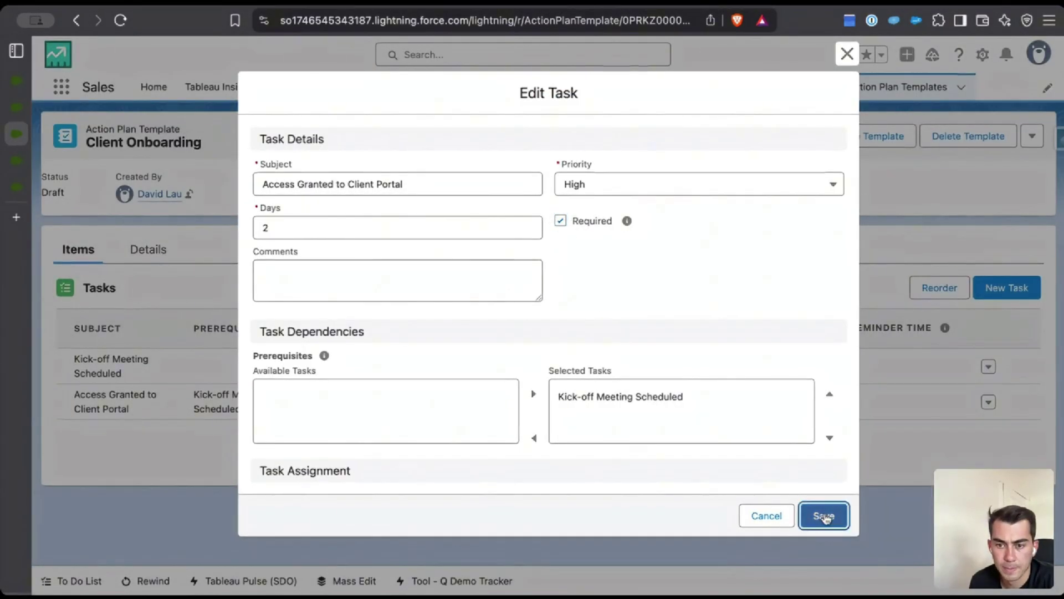
{"action": "scroll", "coordinate": [848, 422], "scroll_direction": "down", "scroll_amount": 1}
{"action": "key", "text": "Return"}
{"action": "left_click", "coordinate": [1007, 288]}
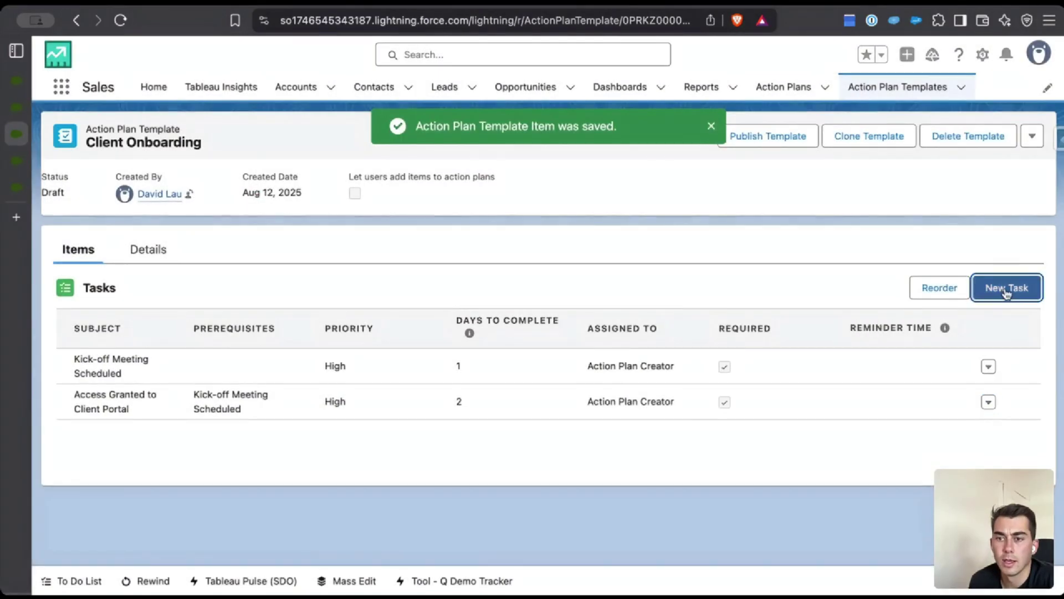
Enter task subject 'Initial Data Upload Completed' with High priority and 1 day to complete.
{"action": "left_click", "coordinate": [337, 178]}
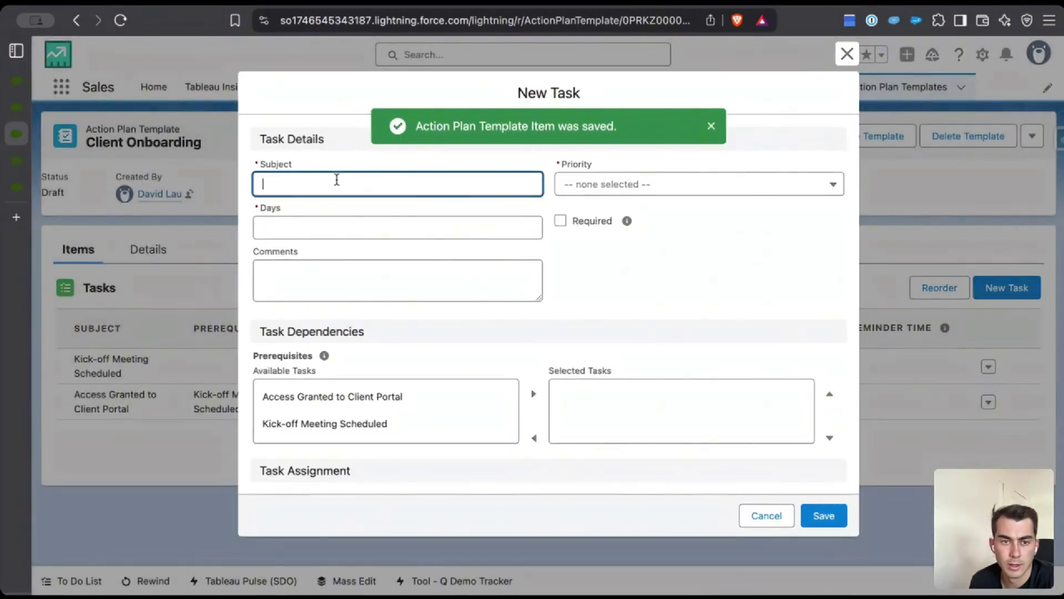
{"action": "type", "text": "Initial Data Upload Completed"}
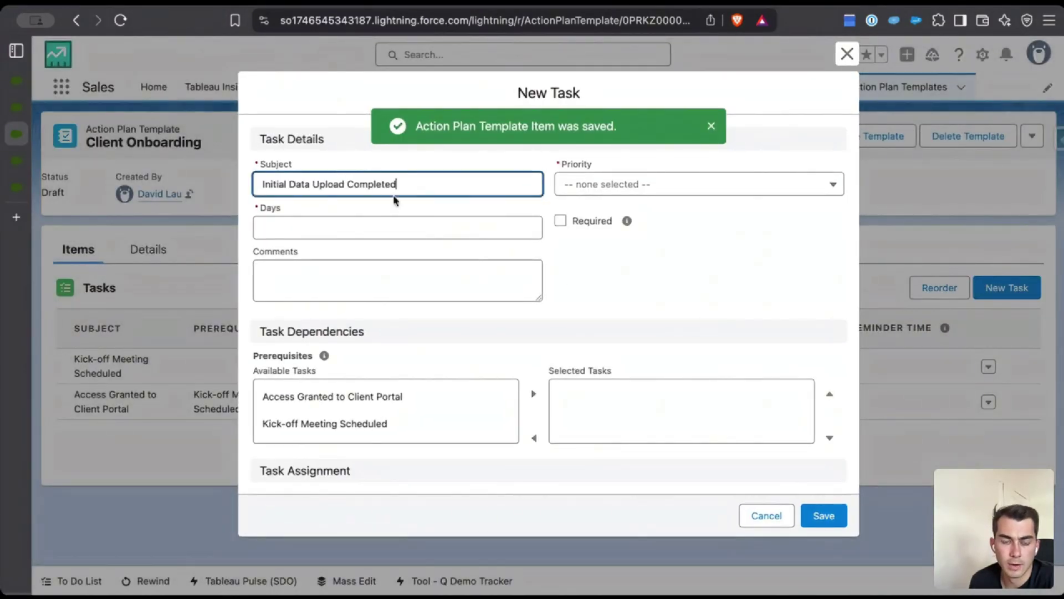
{"action": "left_click", "coordinate": [568, 191]}
{"action": "left_click", "coordinate": [587, 221]}
{"action": "left_click", "coordinate": [427, 229]}
{"action": "type", "text": "1"}
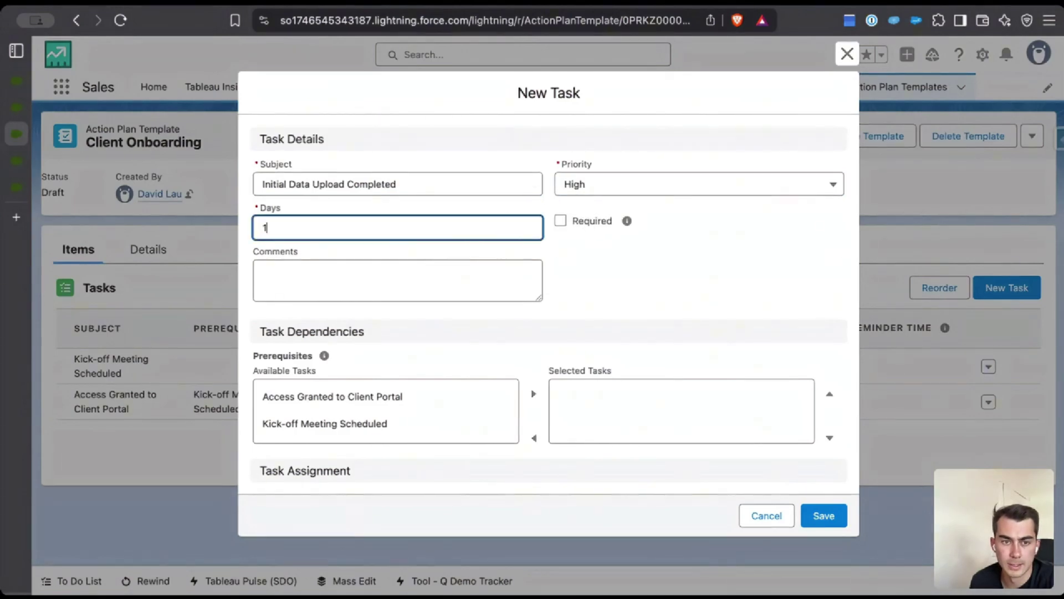
Mark it required with Access Granted to Client Portal as prerequisite, and save the task.
{"action": "left_click", "coordinate": [571, 321]}
{"action": "scroll", "coordinate": [560, 221], "scroll_direction": "down", "scroll_amount": 3}
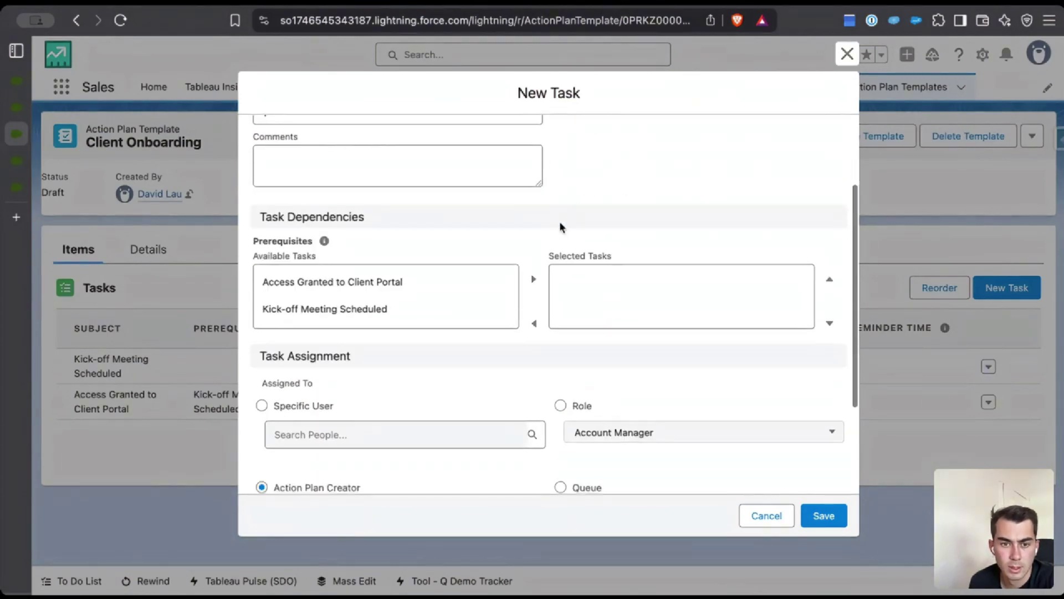
{"action": "left_click", "coordinate": [409, 276]}
{"action": "left_click", "coordinate": [533, 274]}
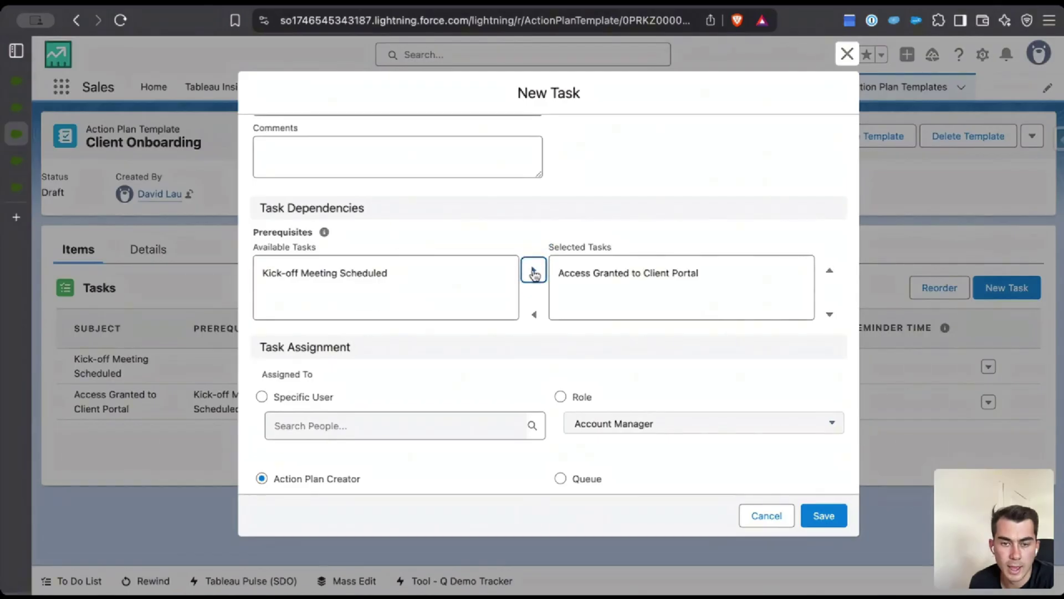
{"action": "left_click", "coordinate": [529, 392]}
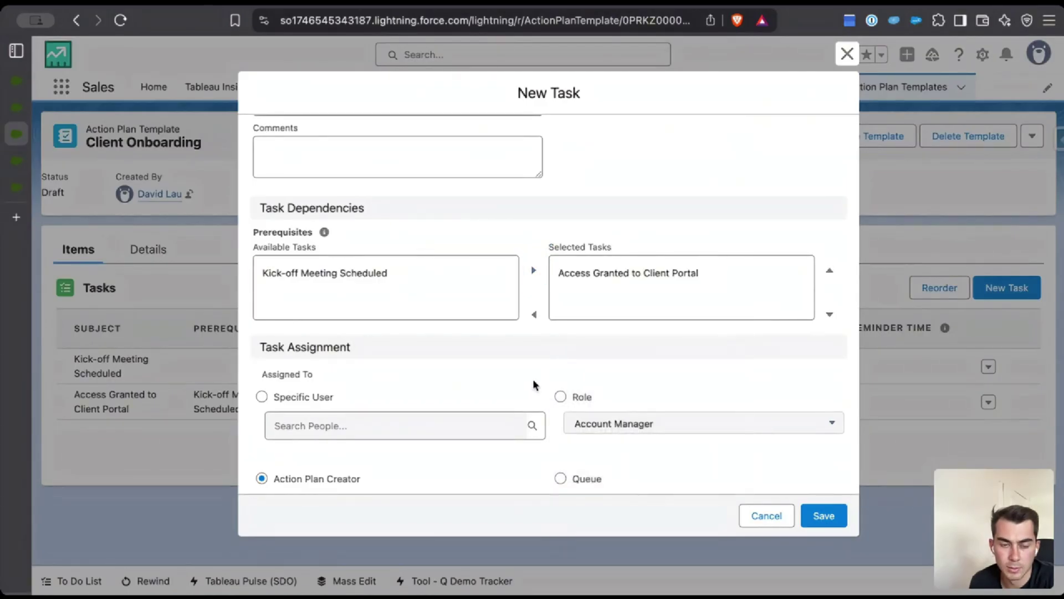
{"action": "scroll", "coordinate": [533, 384], "scroll_direction": "down", "scroll_amount": 3}
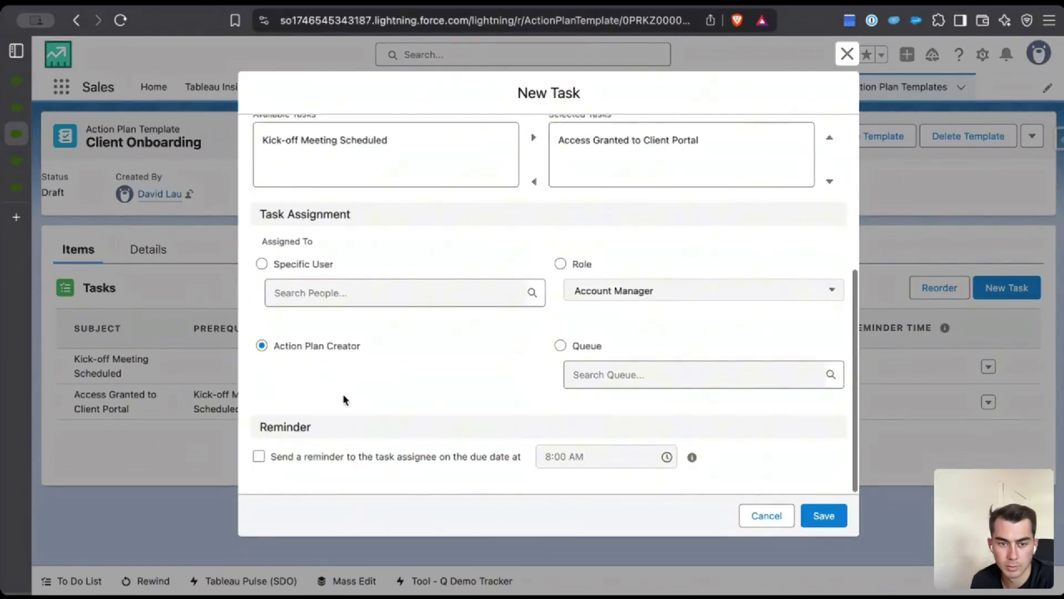
{"action": "left_click", "coordinate": [812, 515]}
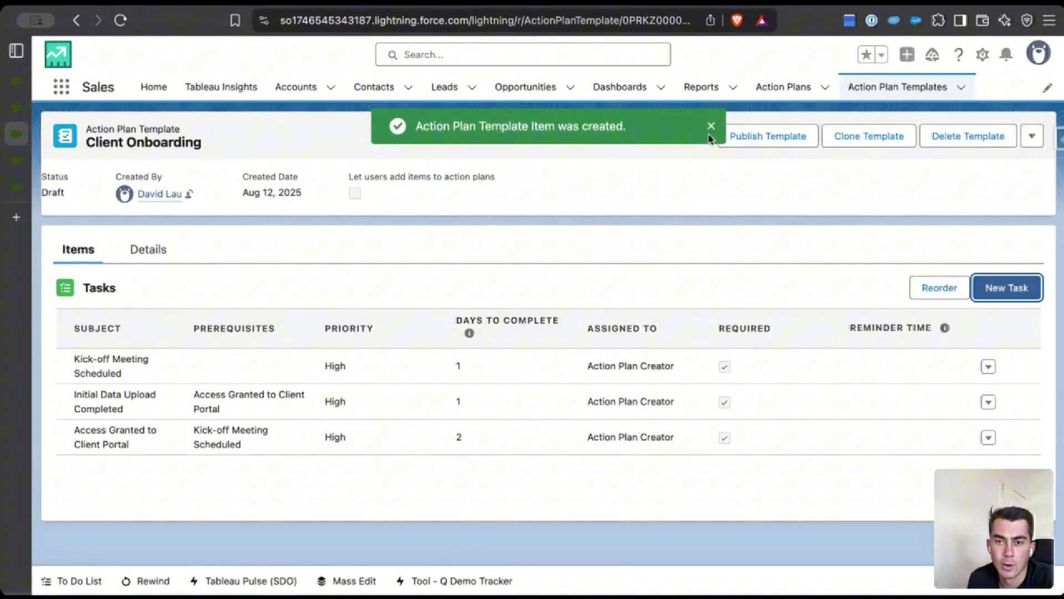
Publish the Client Onboarding template and confirm publishing in the dialog.
{"action": "left_click", "coordinate": [708, 123]}
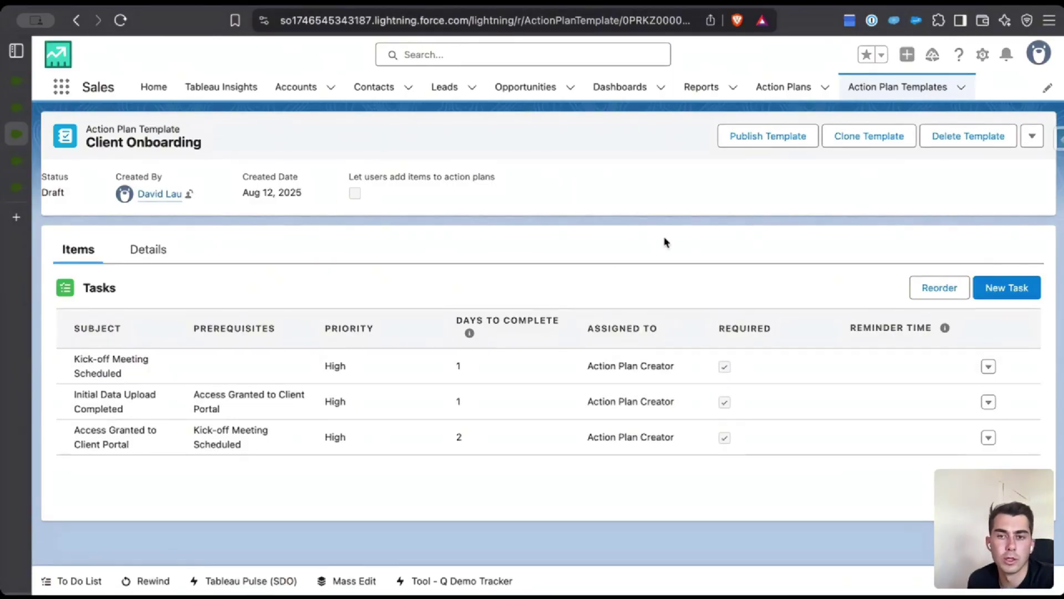
{"action": "left_click", "coordinate": [787, 138]}
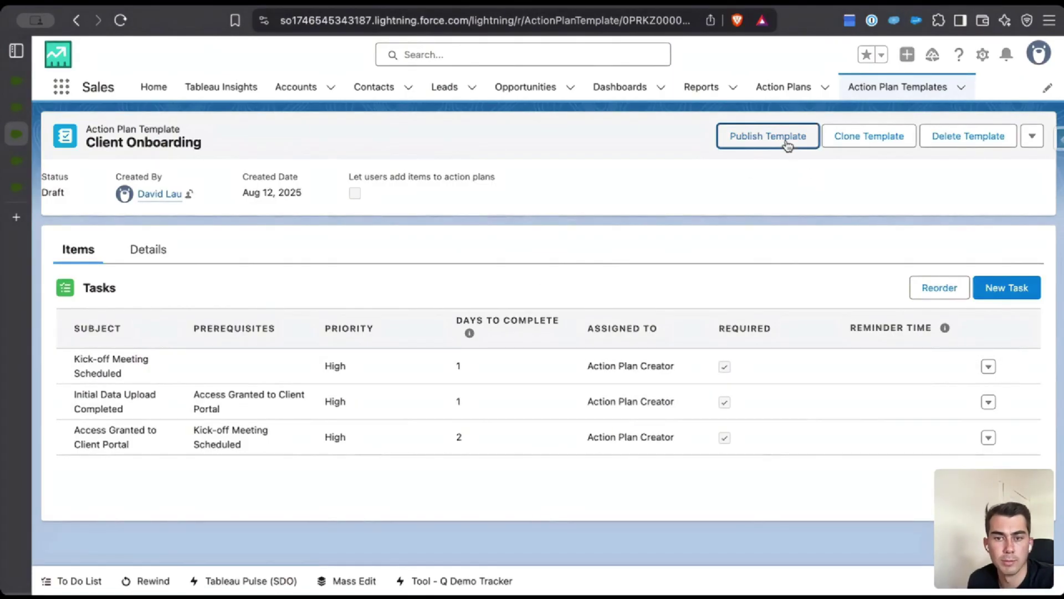
{"action": "left_click", "coordinate": [746, 353]}
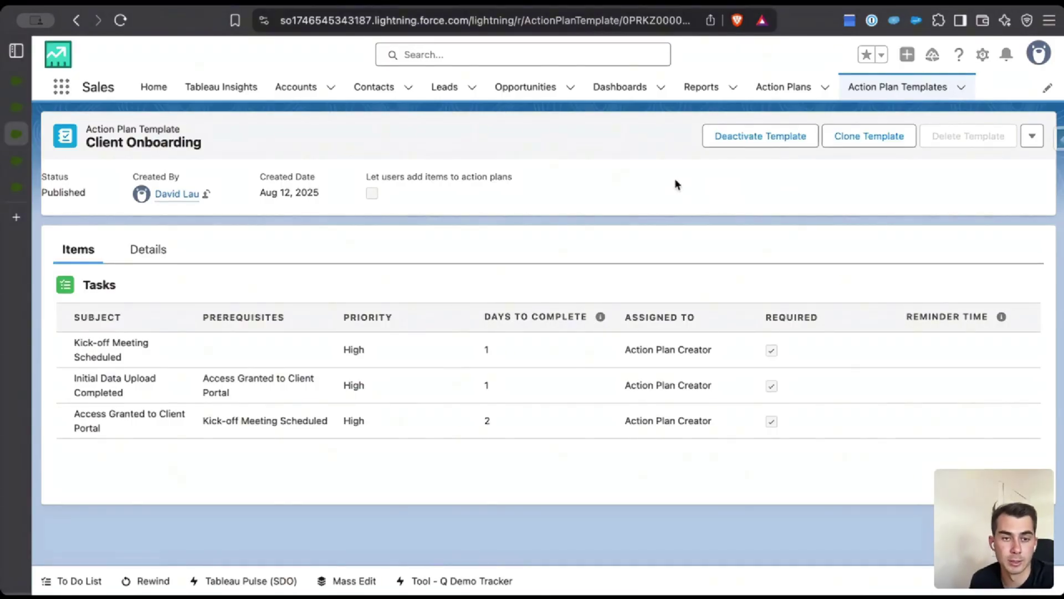
Open the TEST ACCOUNT record from the Accounts tab's Recently Viewed list.
{"action": "left_click", "coordinate": [295, 92]}
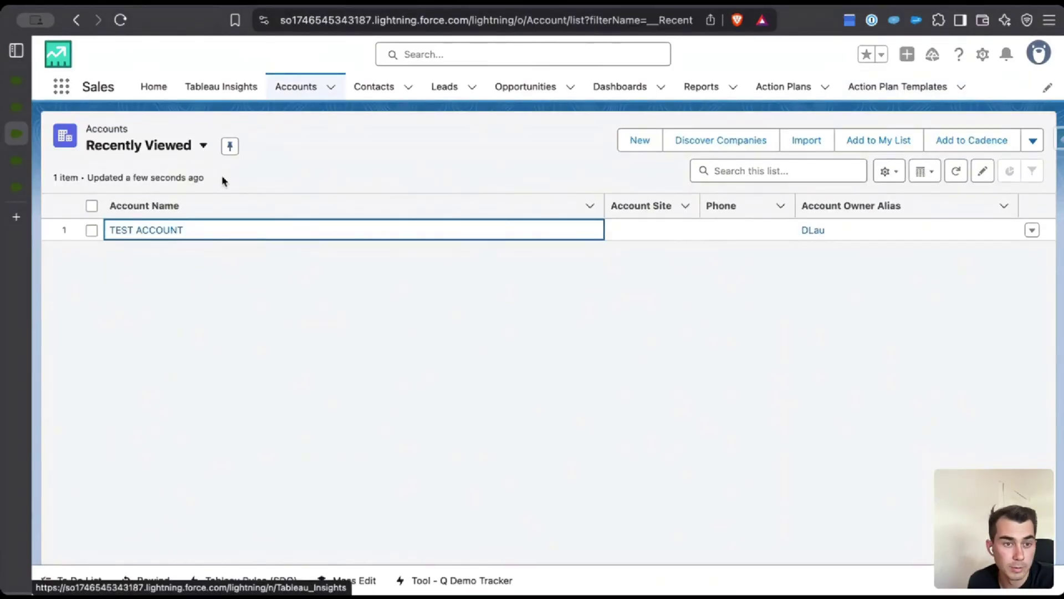
{"action": "left_click", "coordinate": [142, 230]}
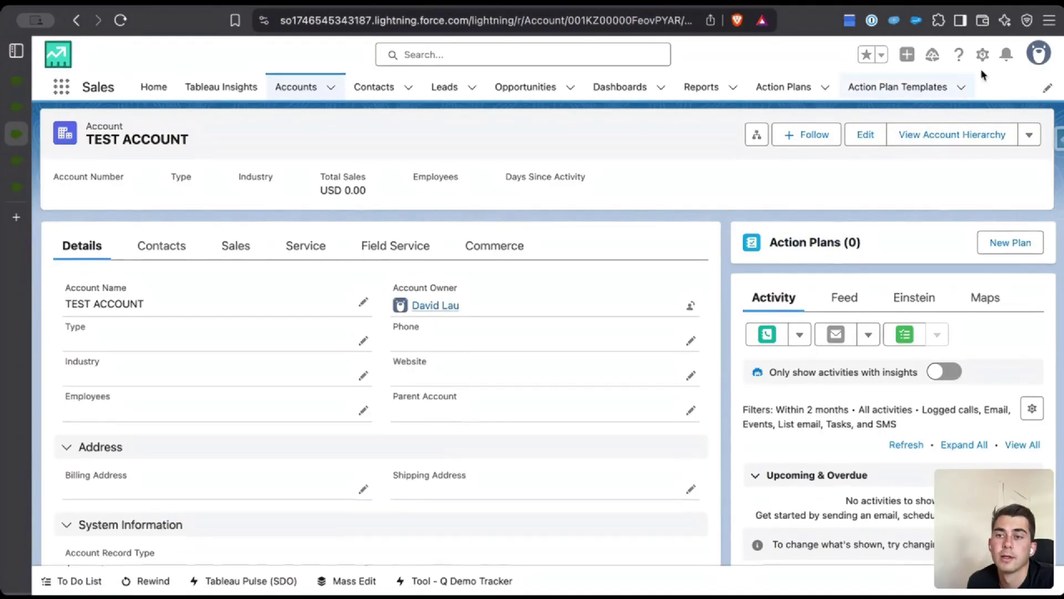
{"action": "left_click", "coordinate": [989, 55]}
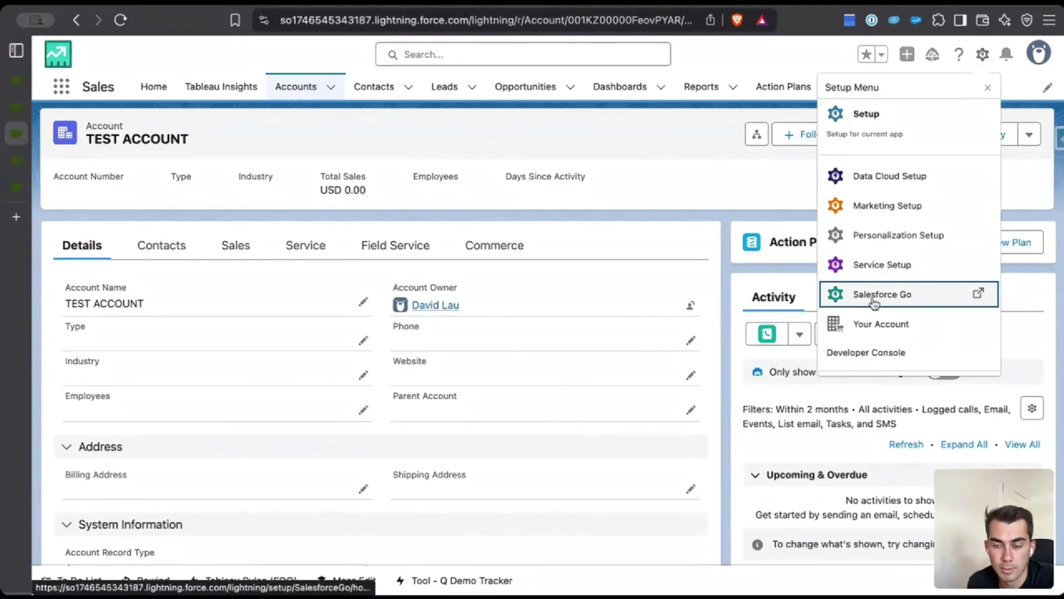
{"action": "scroll", "coordinate": [874, 302], "scroll_direction": "down", "scroll_amount": 2}
{"action": "left_click", "coordinate": [858, 332]}
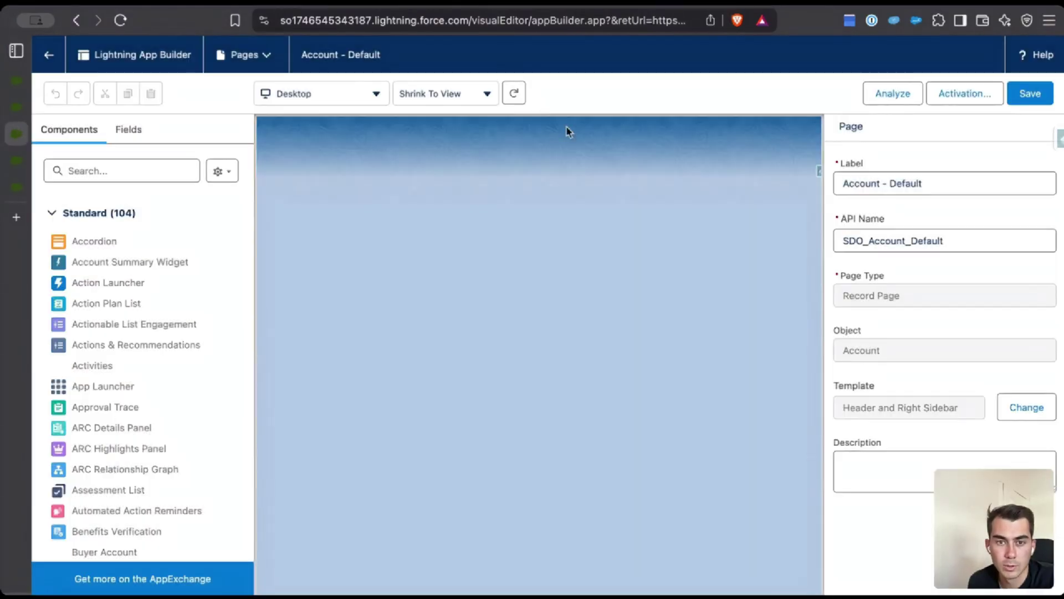
{"action": "left_click", "coordinate": [514, 93]}
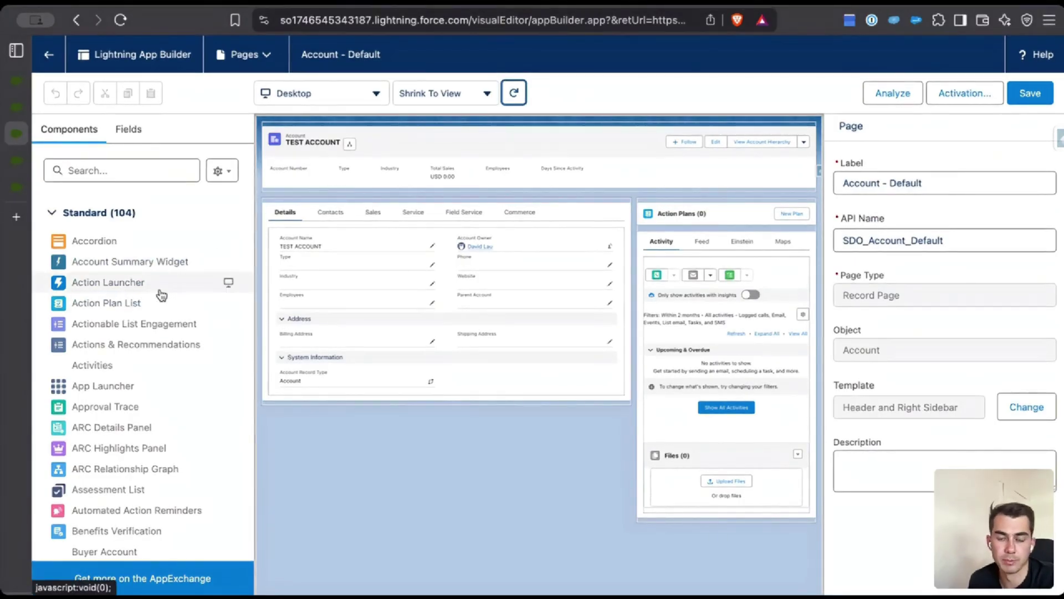
{"action": "left_click", "coordinate": [54, 65]}
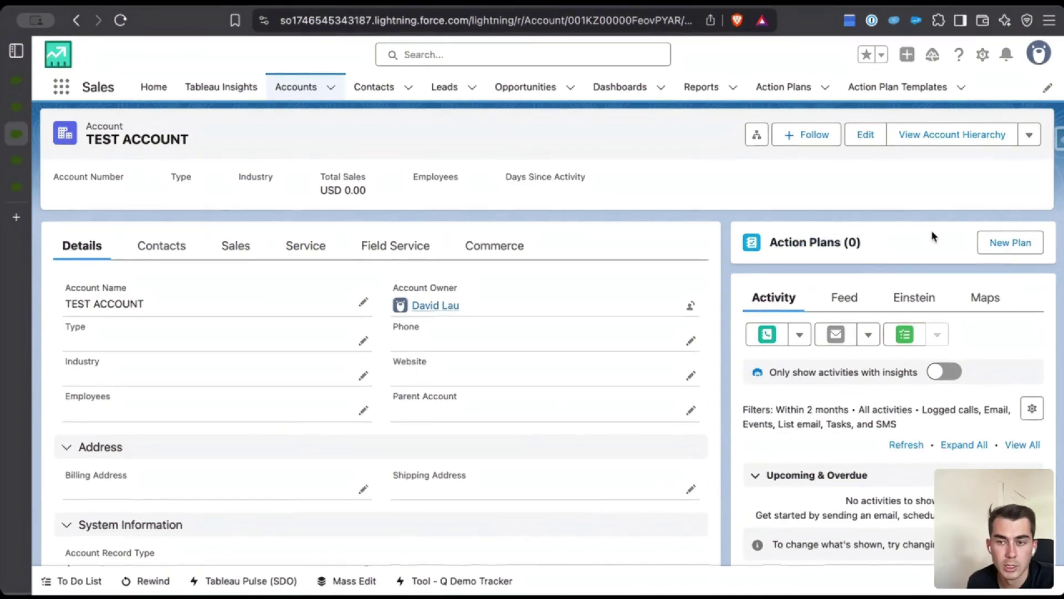
Start a new action plan named 'Test Account Onboarding' with start date August 13, 2025.
{"action": "left_click", "coordinate": [1023, 245]}
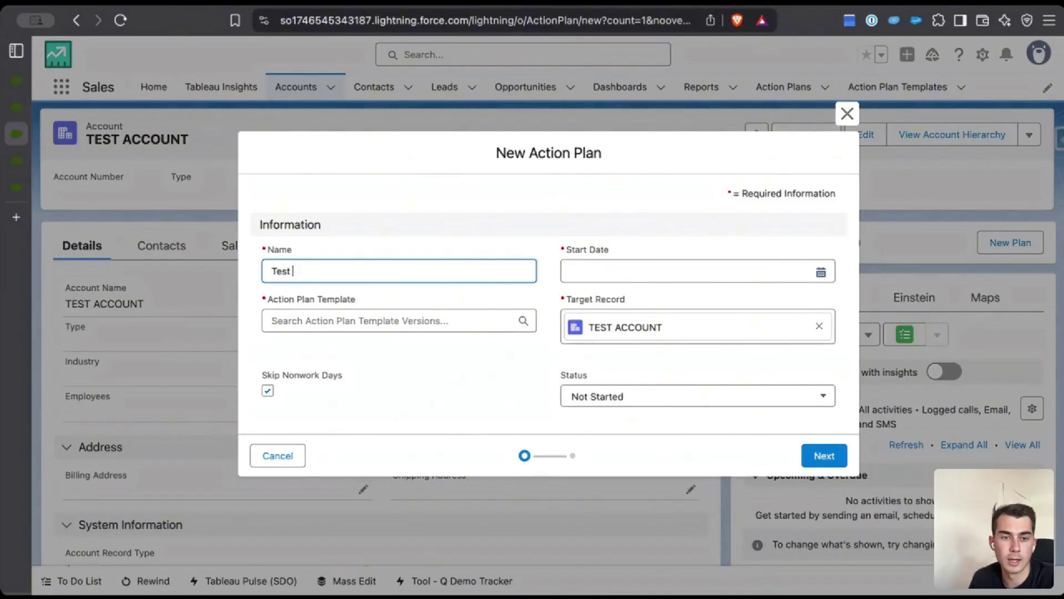
{"action": "type", "text": "unt Onboar"}
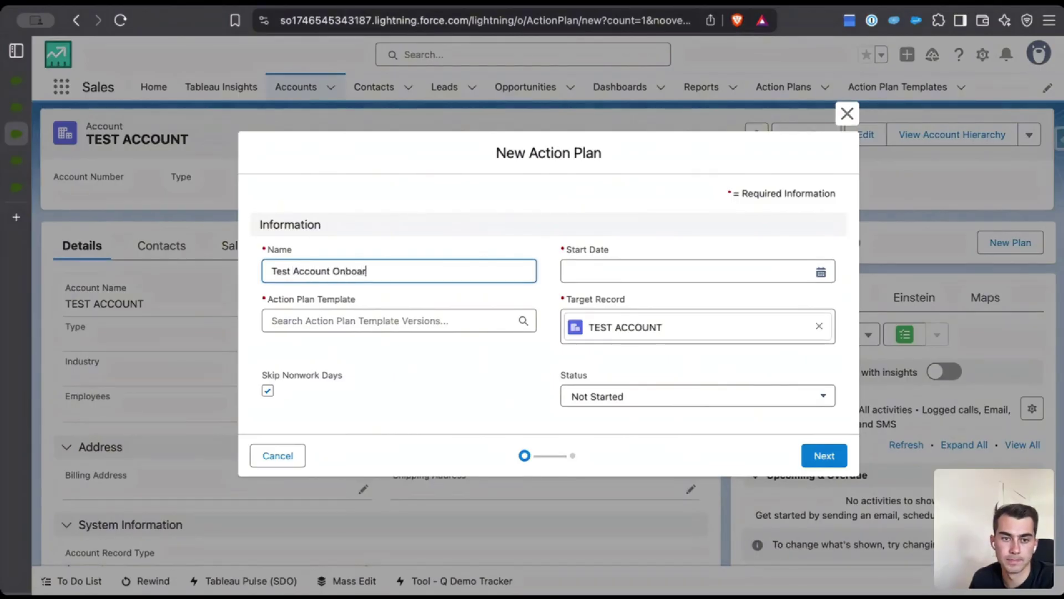
{"action": "type", "text": "ding"}
{"action": "left_click", "coordinate": [605, 272]}
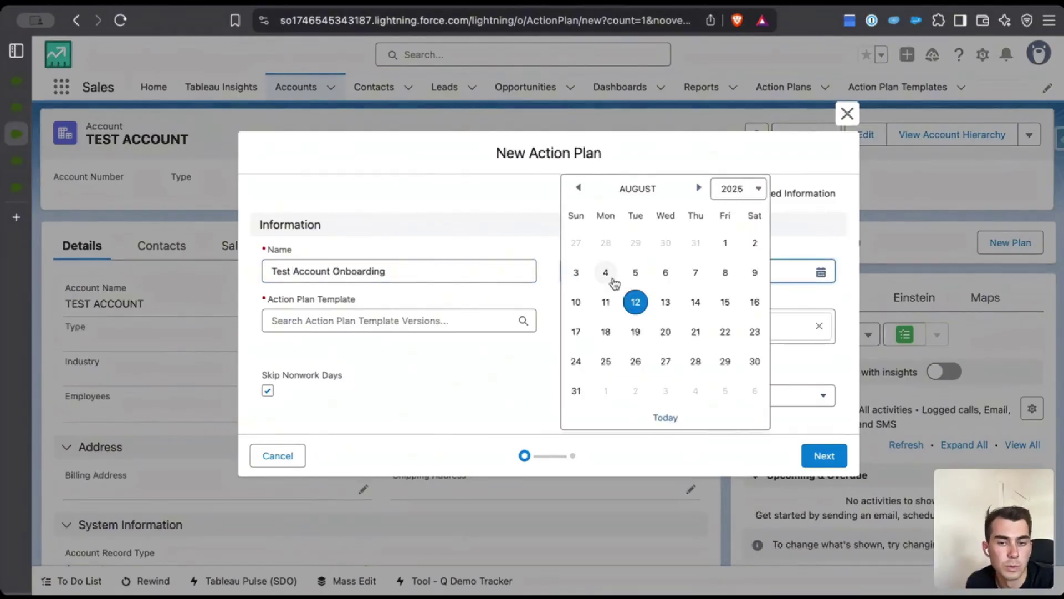
{"action": "left_click", "coordinate": [665, 303]}
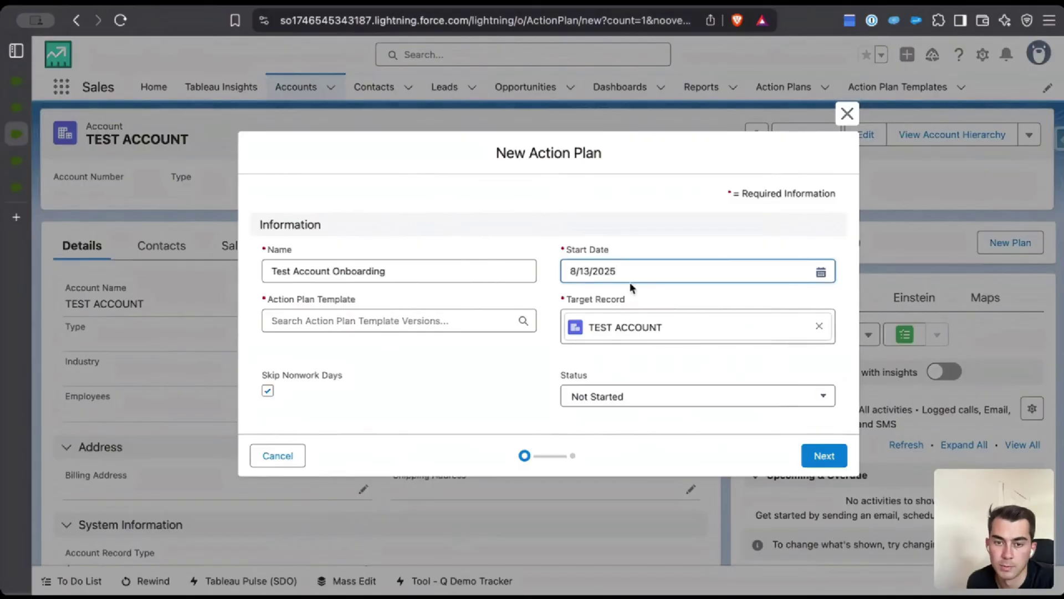
Apply the Client Onboarding template, review its tasks, and save the plan.
{"action": "left_click", "coordinate": [360, 325]}
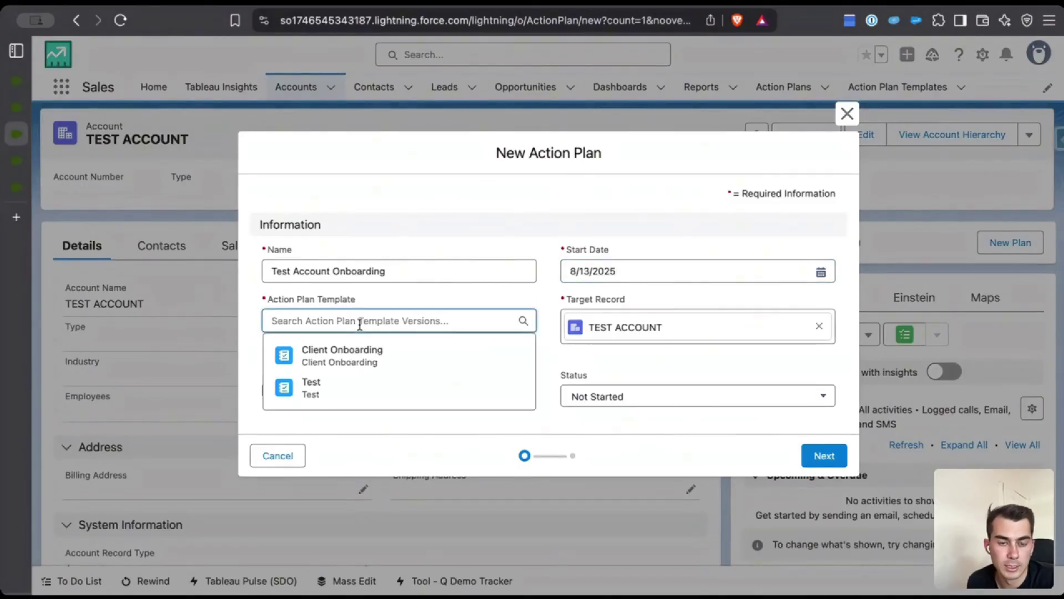
{"action": "left_click", "coordinate": [355, 355]}
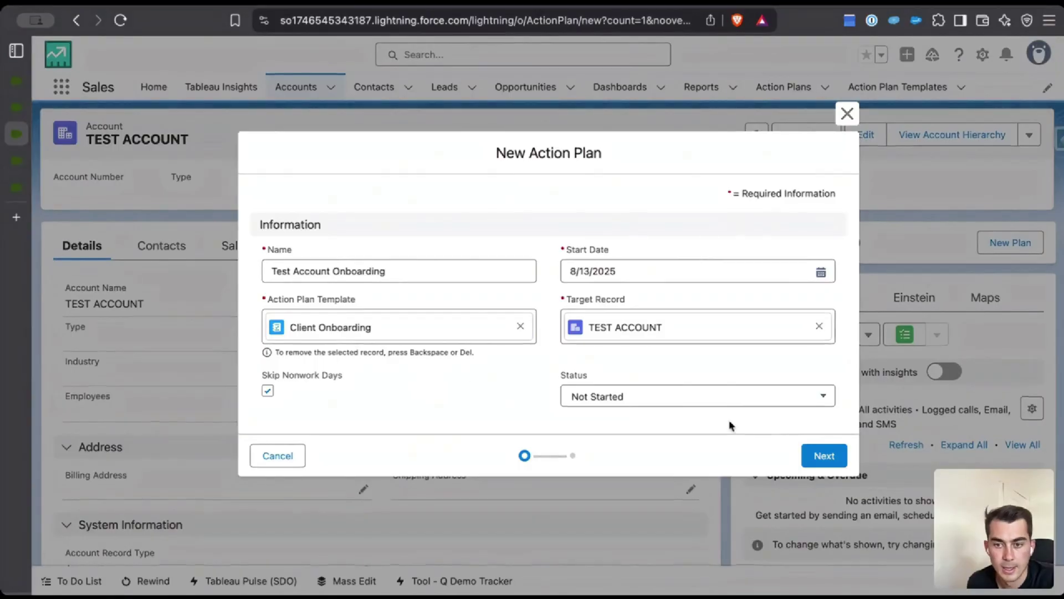
{"action": "left_click", "coordinate": [807, 454]}
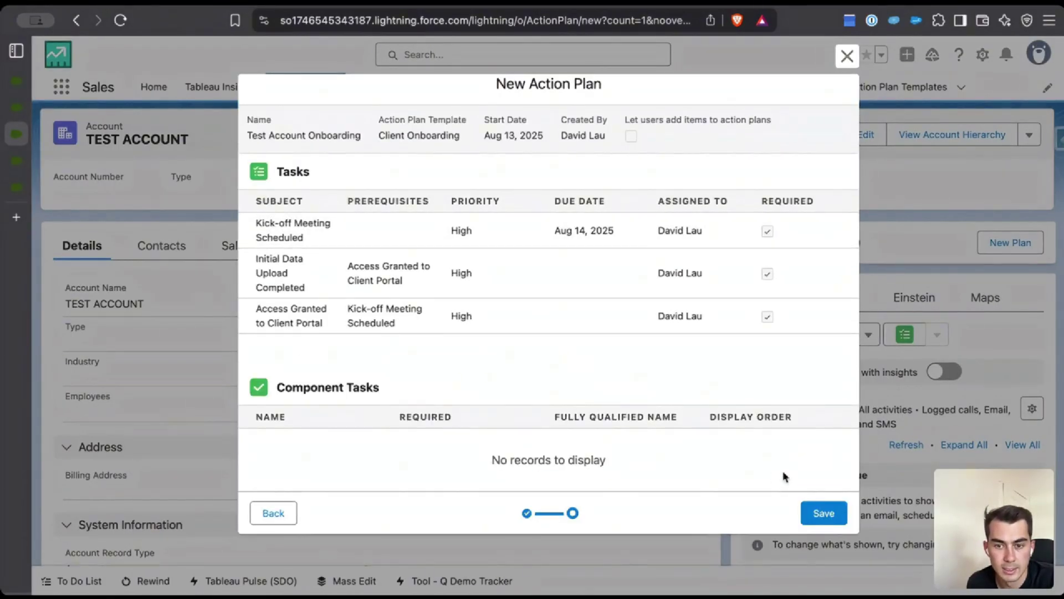
{"action": "left_click", "coordinate": [822, 513]}
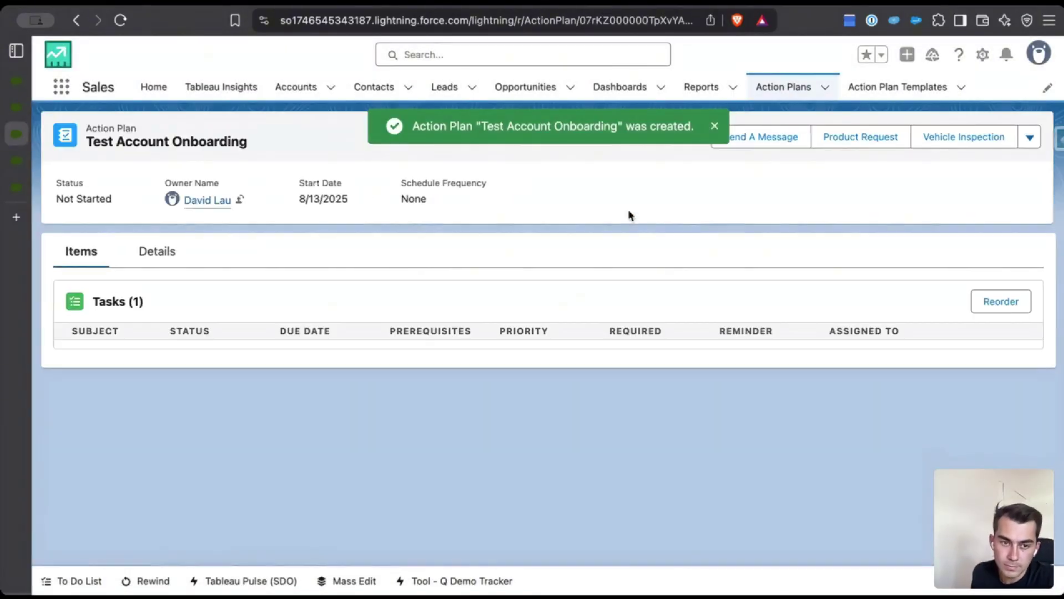
Open the Kick-off Meeting Scheduled task, due 8/14/2025 with High priority, and review it.
{"action": "left_click", "coordinate": [713, 126]}
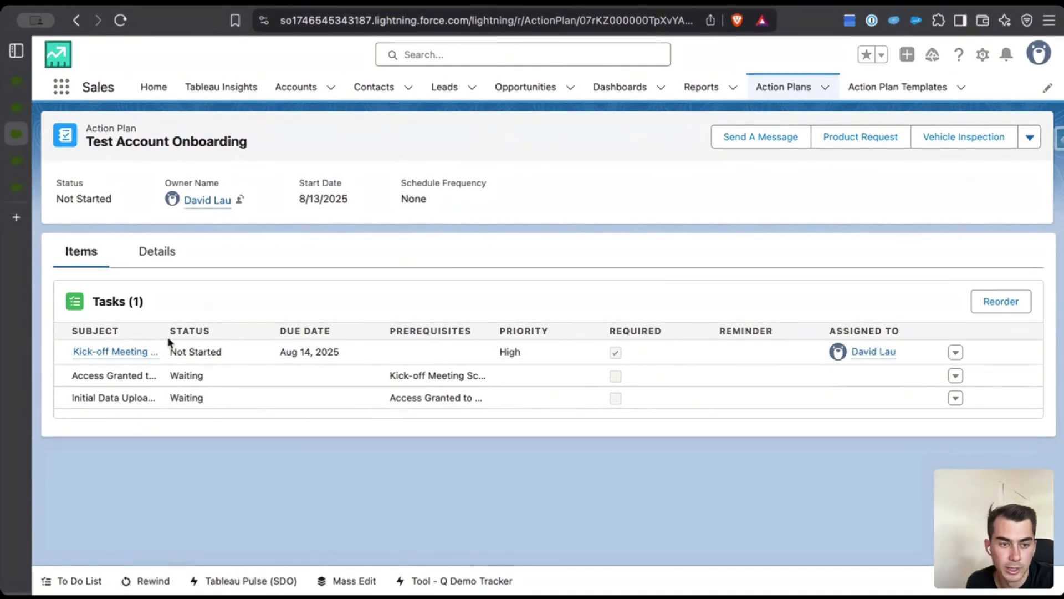
{"action": "mouse_move", "coordinate": [106, 359]}
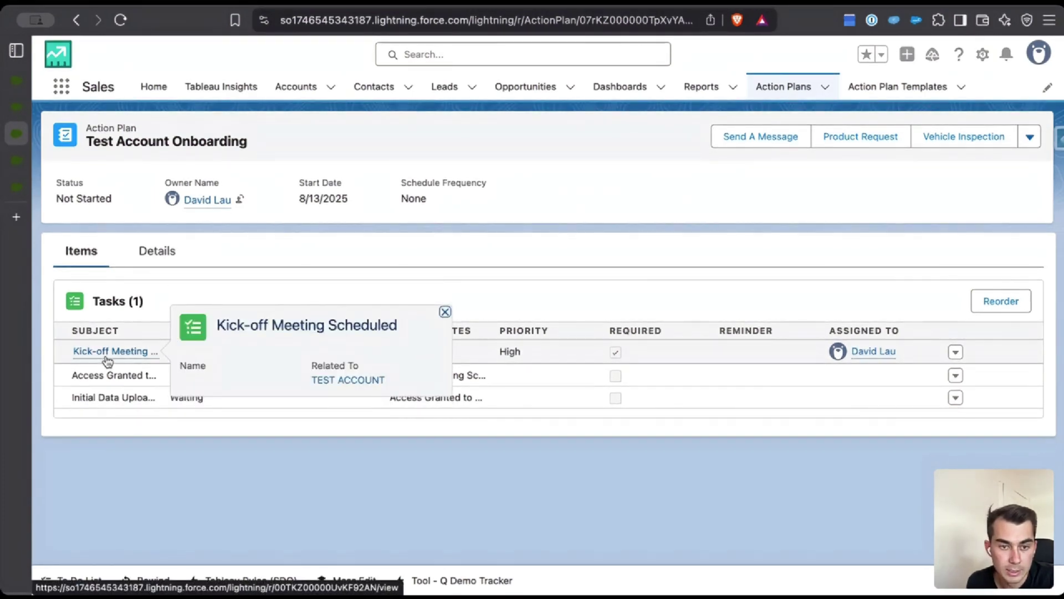
{"action": "left_click", "coordinate": [106, 359]}
{"action": "scroll", "coordinate": [226, 271], "scroll_direction": "down", "scroll_amount": 1}
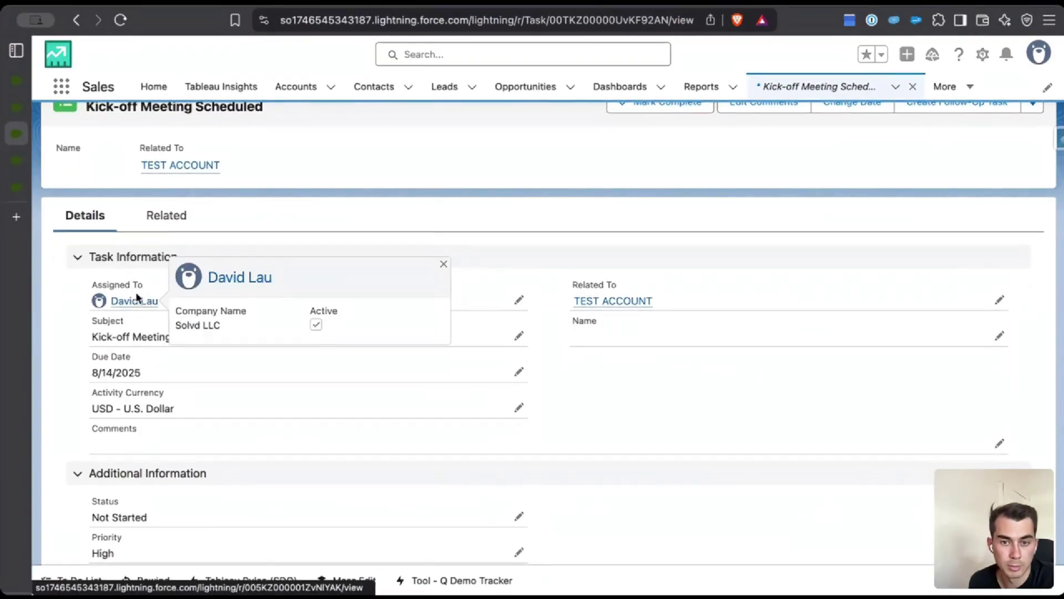
{"action": "scroll", "coordinate": [237, 221], "scroll_direction": "up", "scroll_amount": 1}
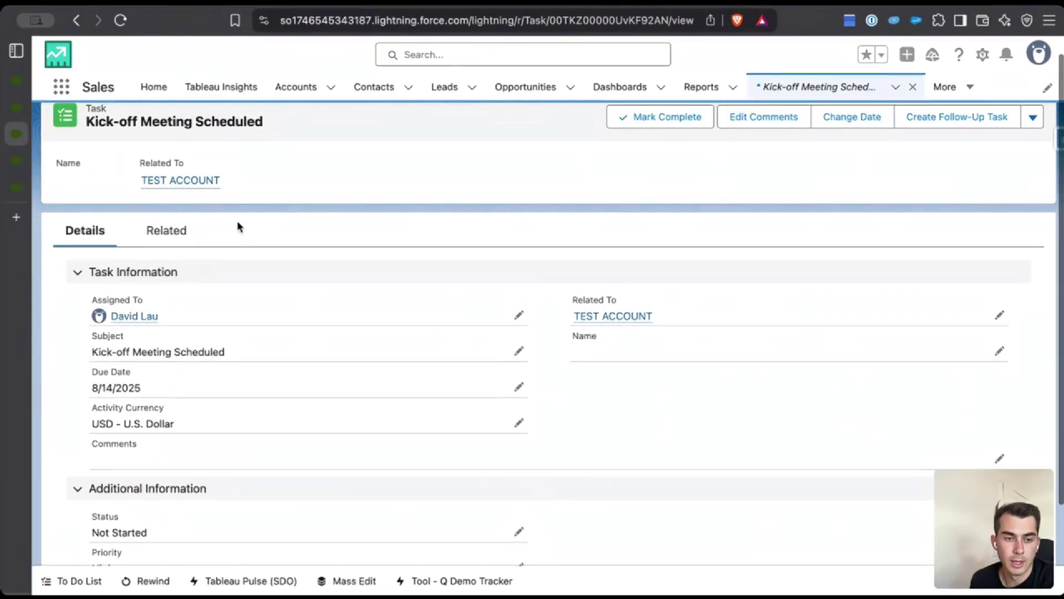
{"action": "scroll", "coordinate": [237, 220], "scroll_direction": "down", "scroll_amount": 1}
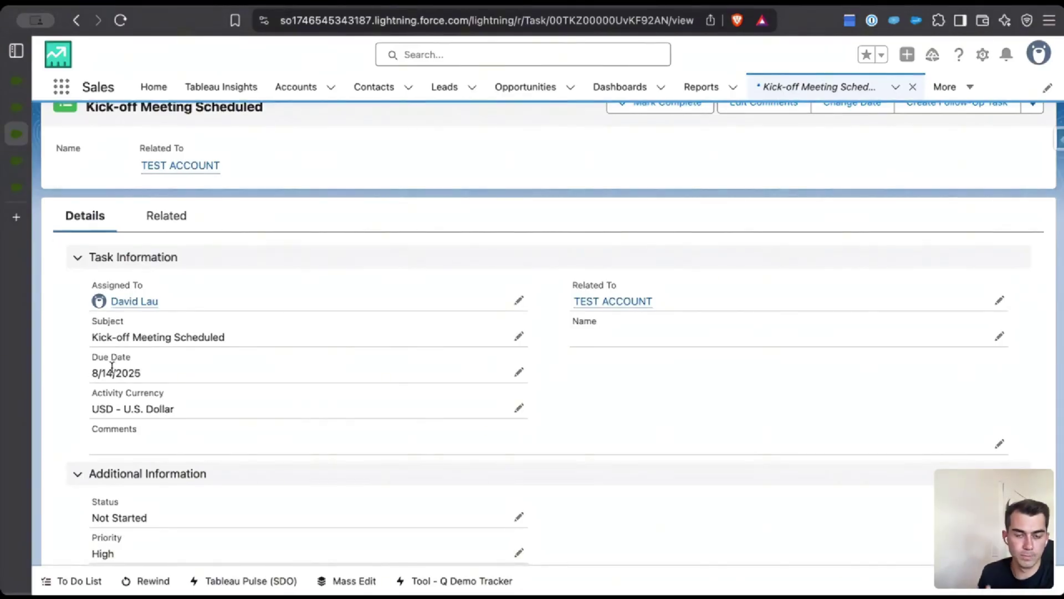
{"action": "scroll", "coordinate": [112, 367], "scroll_direction": "up", "scroll_amount": 1}
{"action": "scroll", "coordinate": [113, 370], "scroll_direction": "down", "scroll_amount": 2}
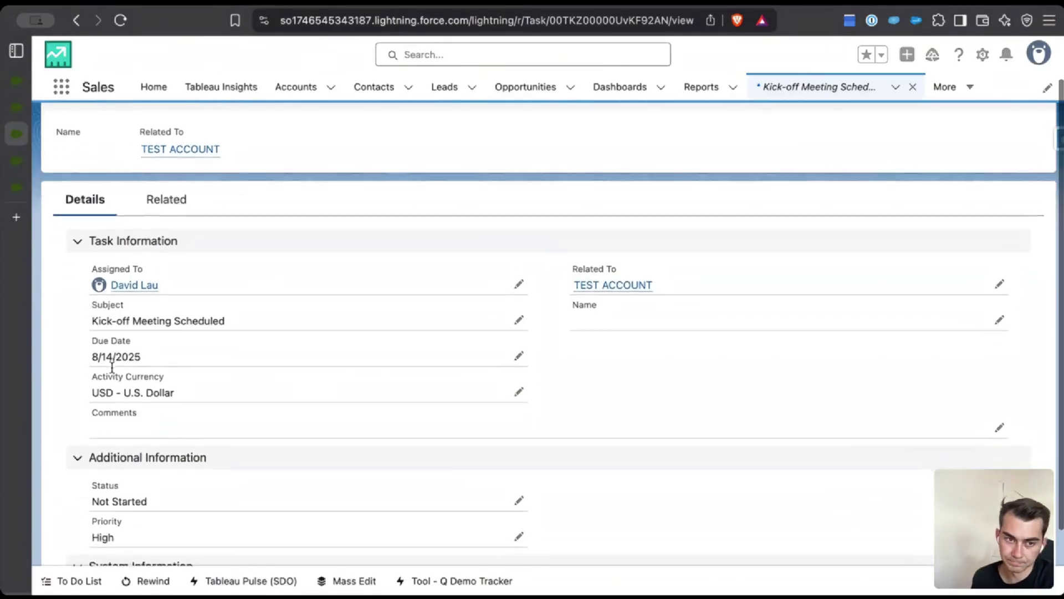
{"action": "scroll", "coordinate": [106, 351], "scroll_direction": "down", "scroll_amount": 1}
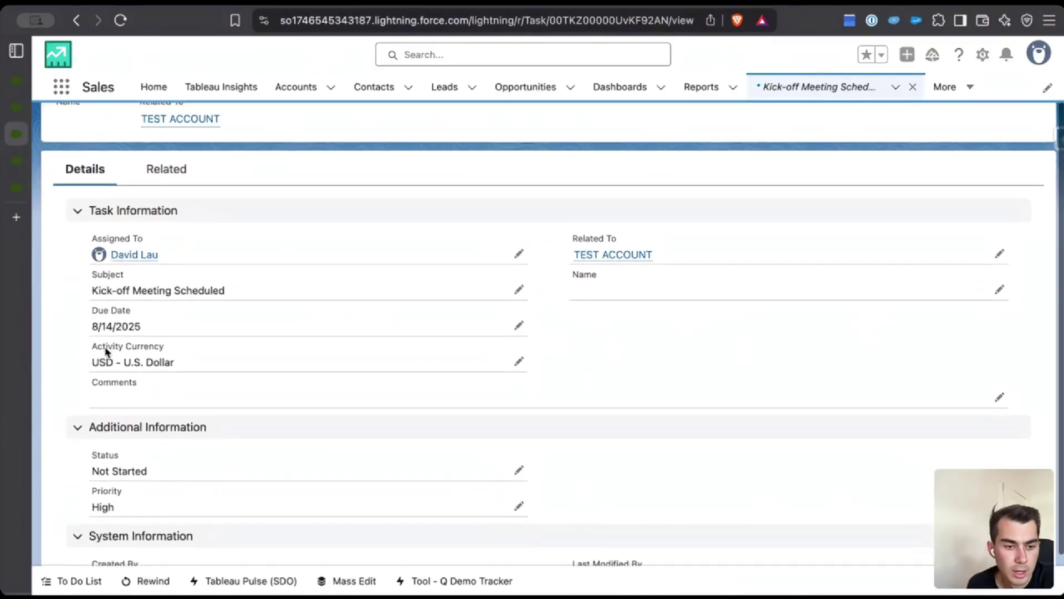
{"action": "scroll", "coordinate": [111, 344], "scroll_direction": "up", "scroll_amount": 3}
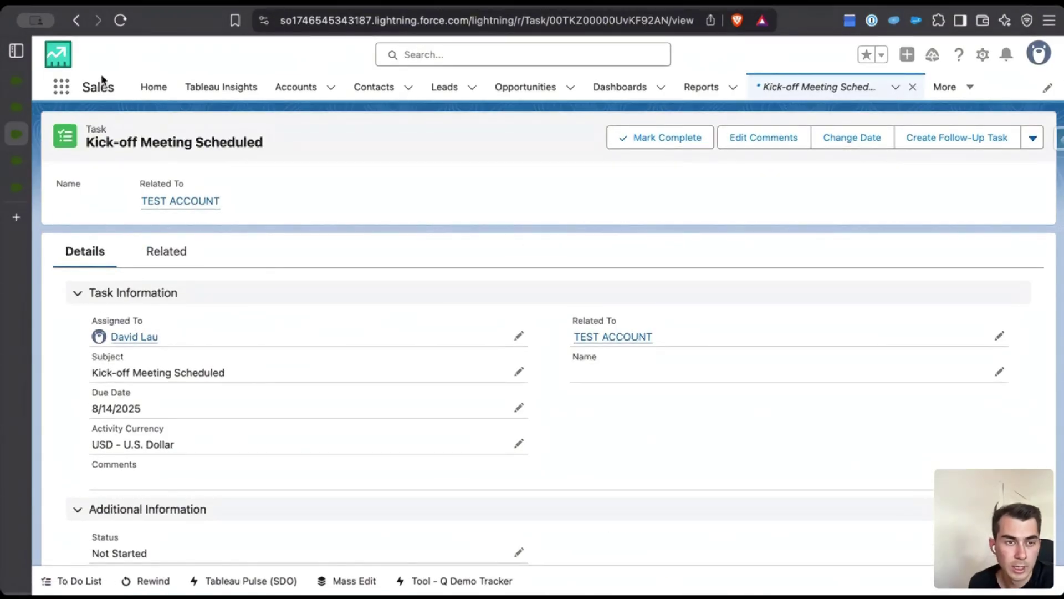
Mark Kick-off Meeting Scheduled complete so Access Granted to Client Portal becomes Not Started.
{"action": "left_click", "coordinate": [76, 20]}
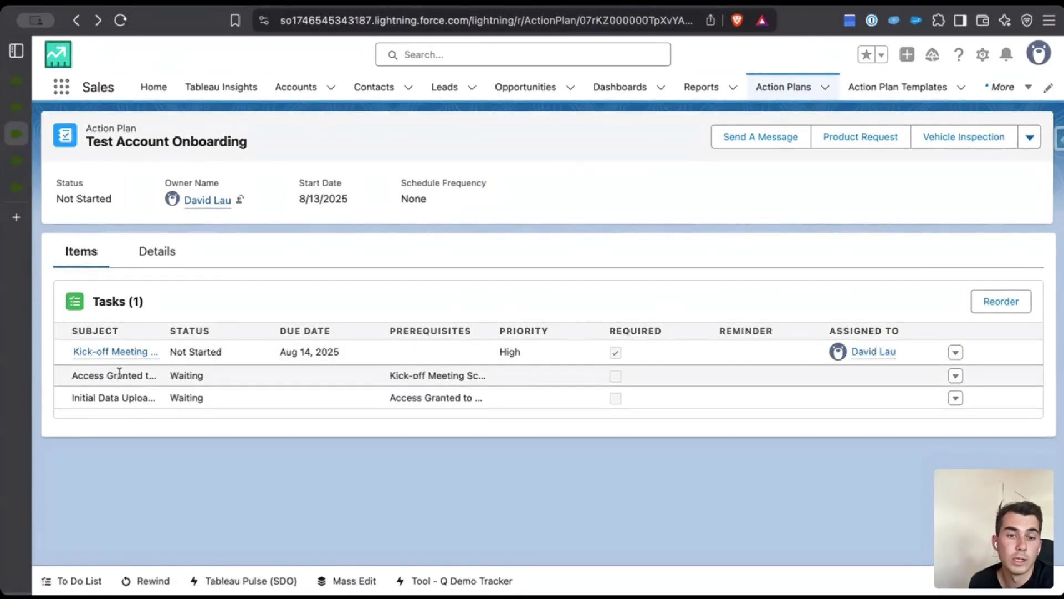
{"action": "mouse_move", "coordinate": [114, 354]}
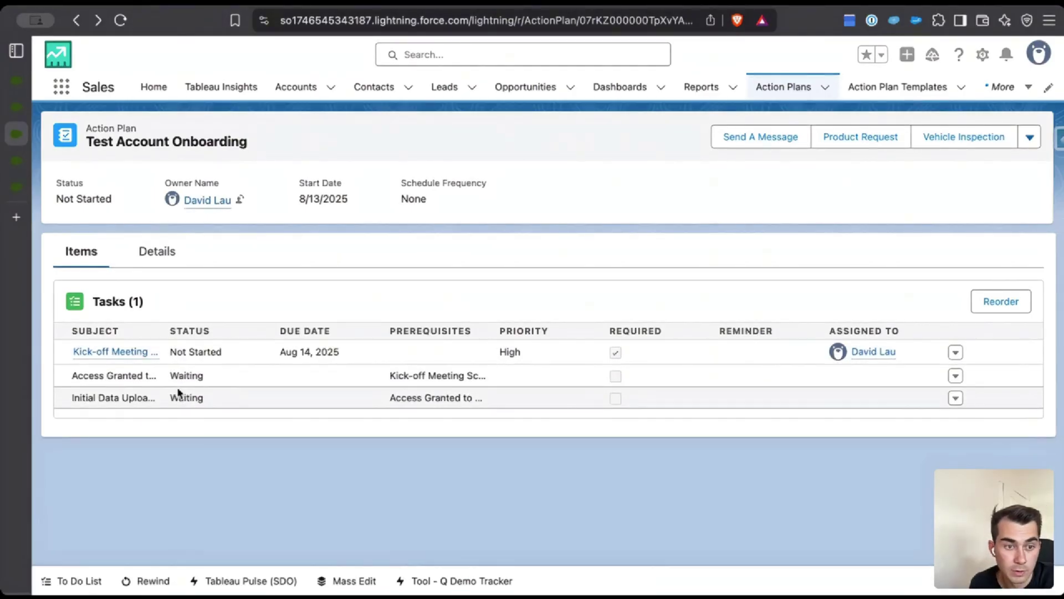
{"action": "triple_click", "coordinate": [147, 372]}
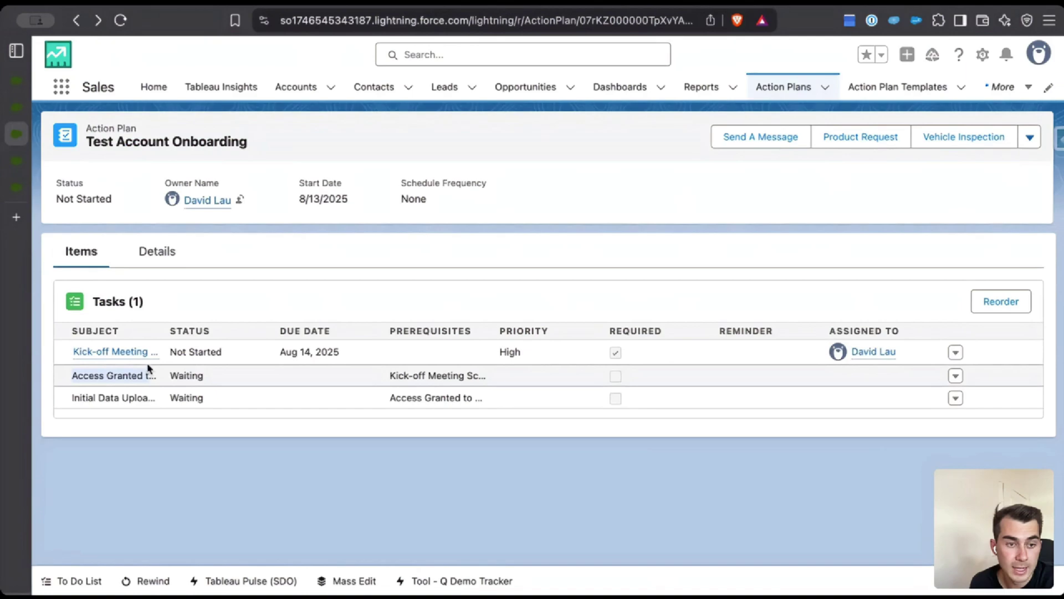
{"action": "left_click", "coordinate": [133, 352]}
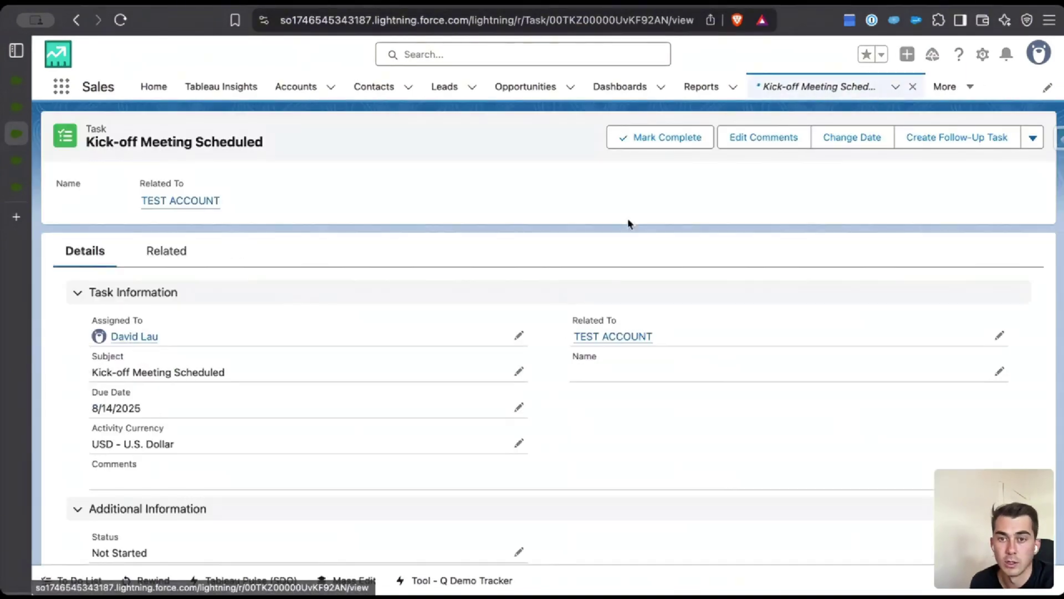
{"action": "left_click", "coordinate": [672, 136]}
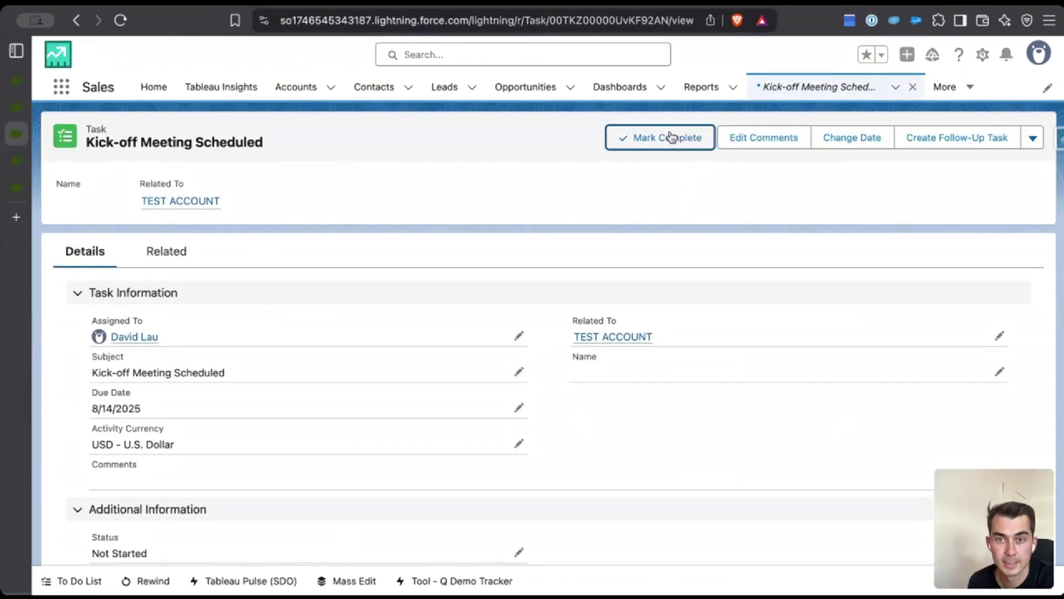
{"action": "left_click", "coordinate": [78, 21]}
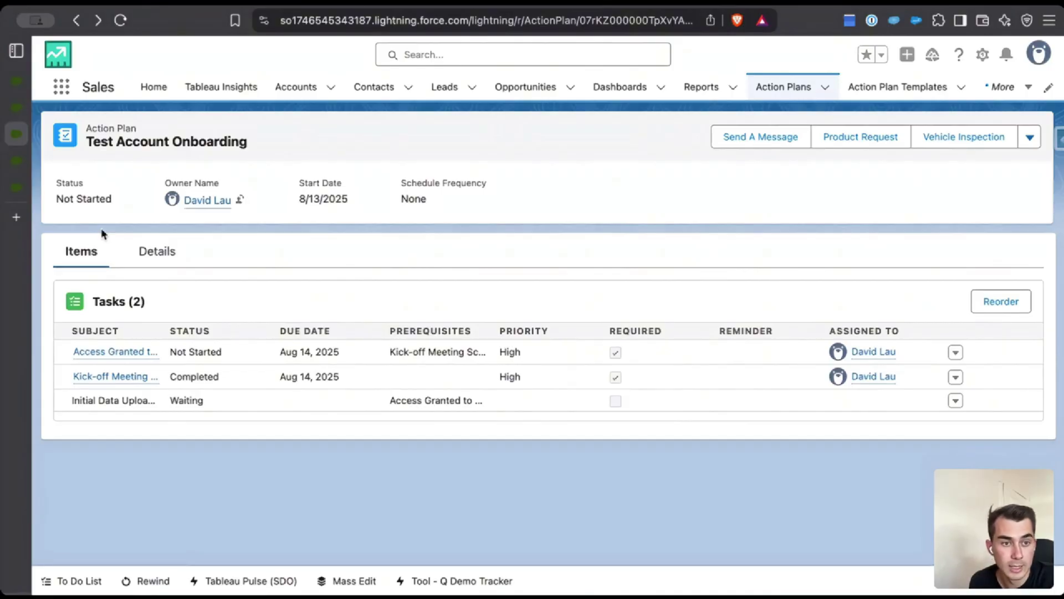
Go from the action plan's Details to its TEST ACCOUNT target record.
{"action": "left_click", "coordinate": [146, 250]}
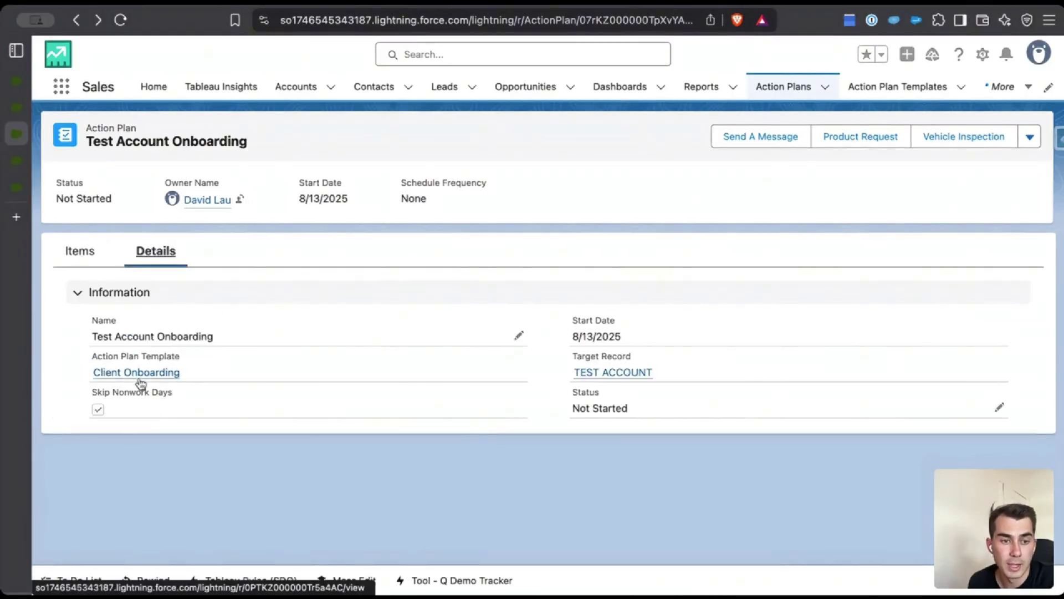
{"action": "mouse_move", "coordinate": [142, 381]}
{"action": "left_click", "coordinate": [610, 373]}
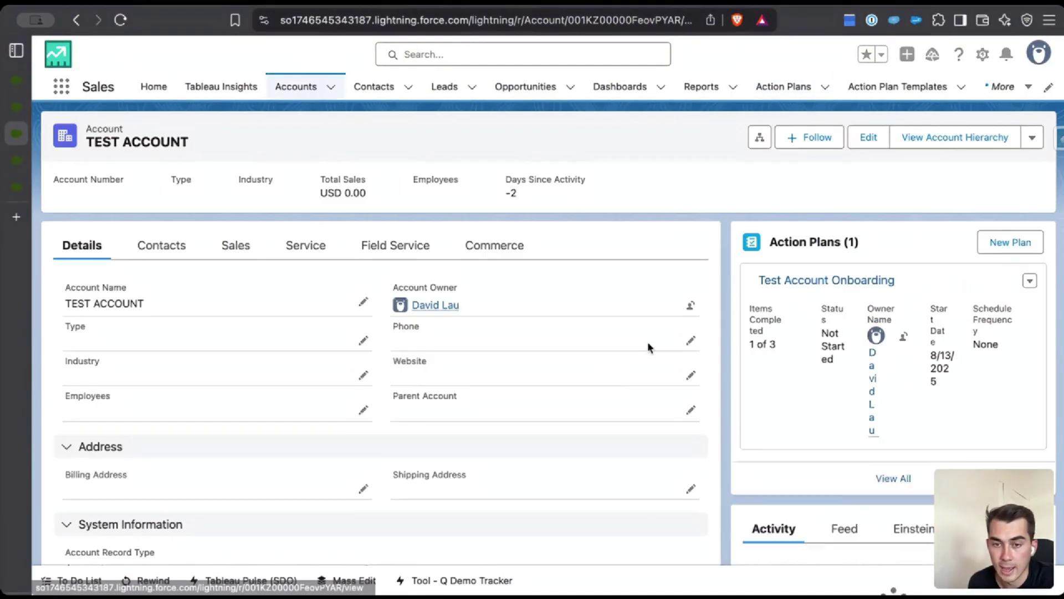
Expand the Test Account Onboarding task list to confirm 1 of 3 completed, then collapse it.
{"action": "scroll", "coordinate": [650, 338], "scroll_direction": "down", "scroll_amount": 1}
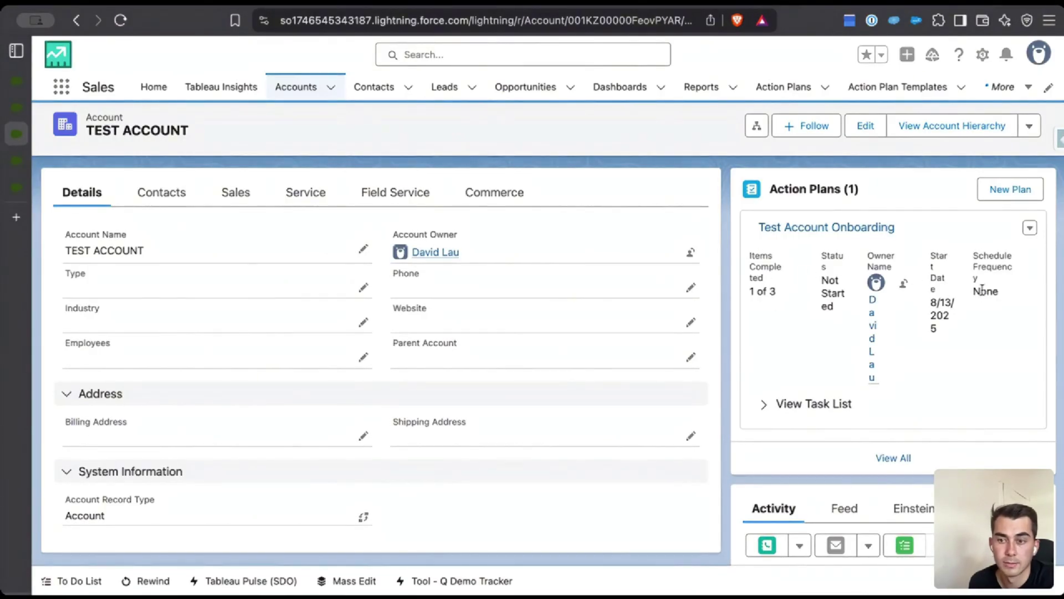
{"action": "left_click", "coordinate": [763, 405]}
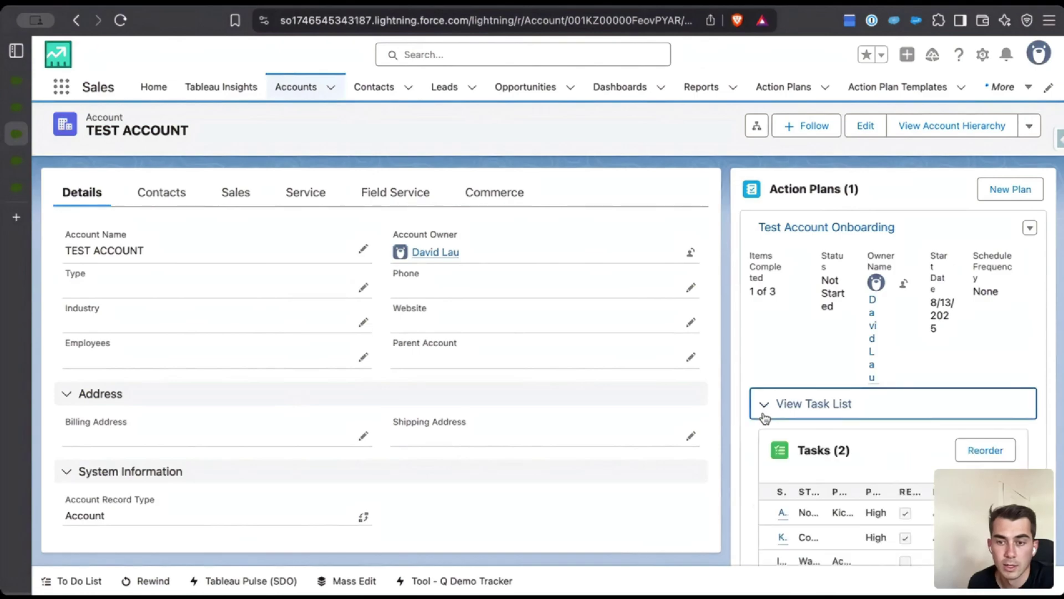
{"action": "scroll", "coordinate": [764, 416], "scroll_direction": "down", "scroll_amount": 2}
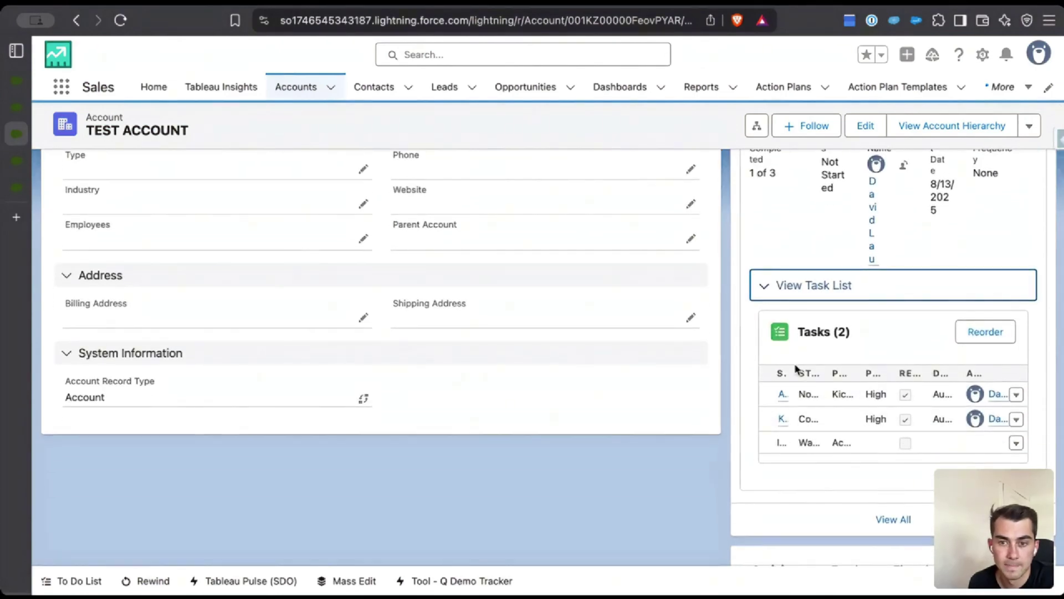
{"action": "scroll", "coordinate": [794, 363], "scroll_direction": "up", "scroll_amount": 2}
{"action": "scroll", "coordinate": [794, 363], "scroll_direction": "up", "scroll_amount": 1}
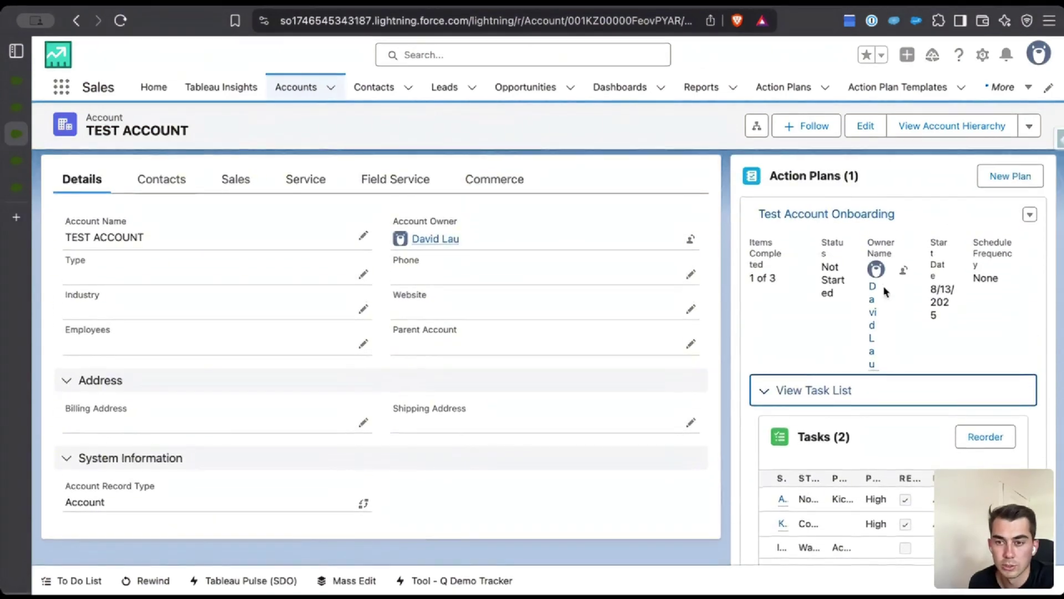
{"action": "left_click", "coordinate": [764, 391]}
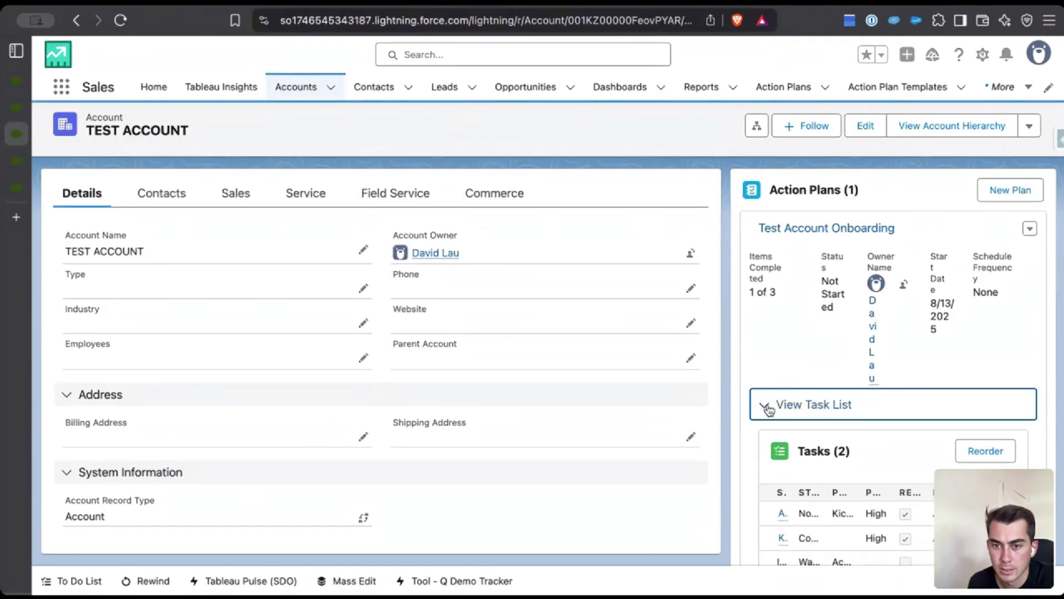